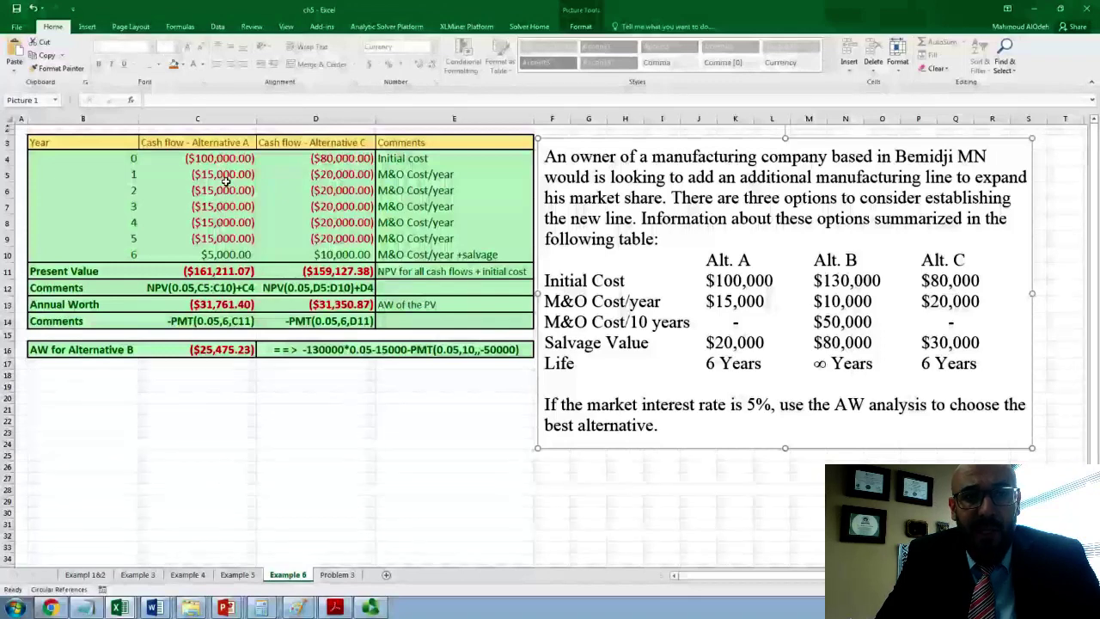
Show the formula behind Alternative A's year-6 cash flow on the Example 6 sheet.
double_click(221, 255)
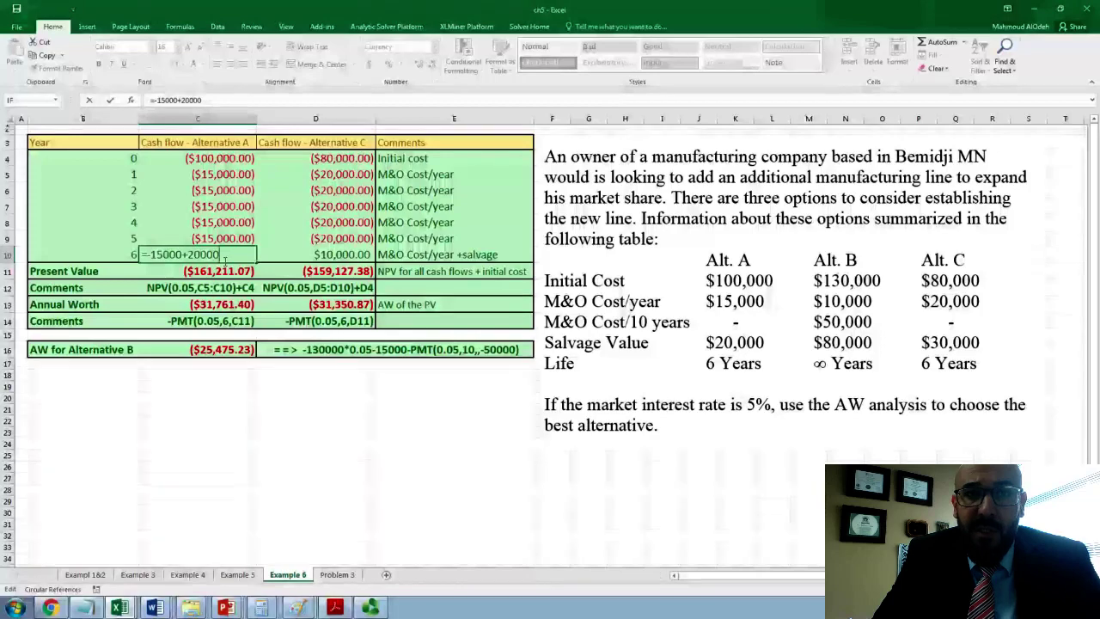
key(Return)
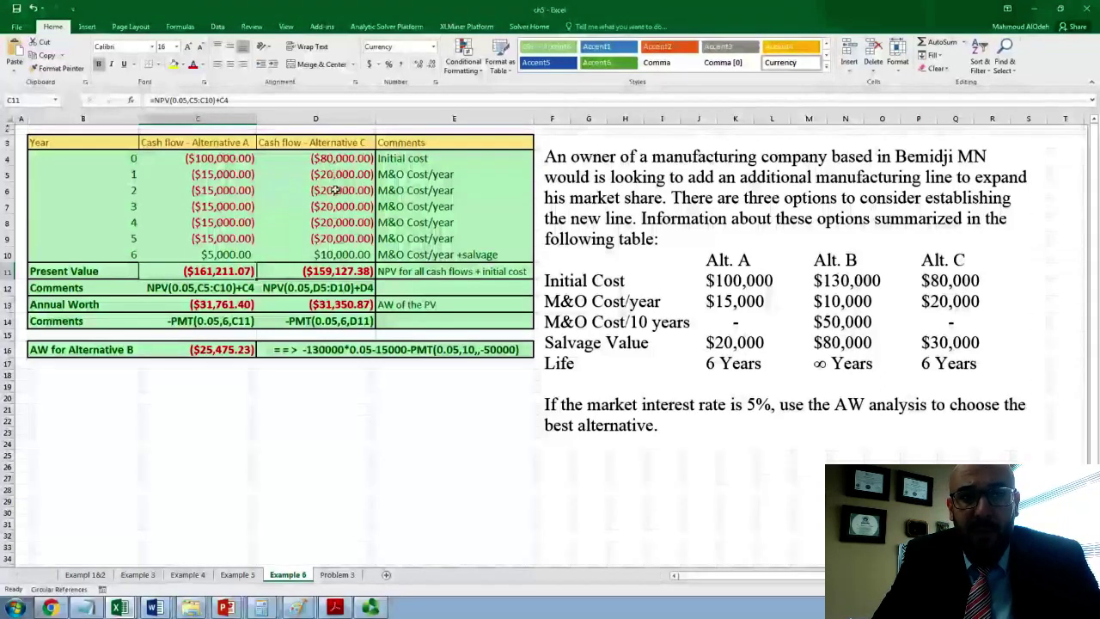
double_click(332, 256)
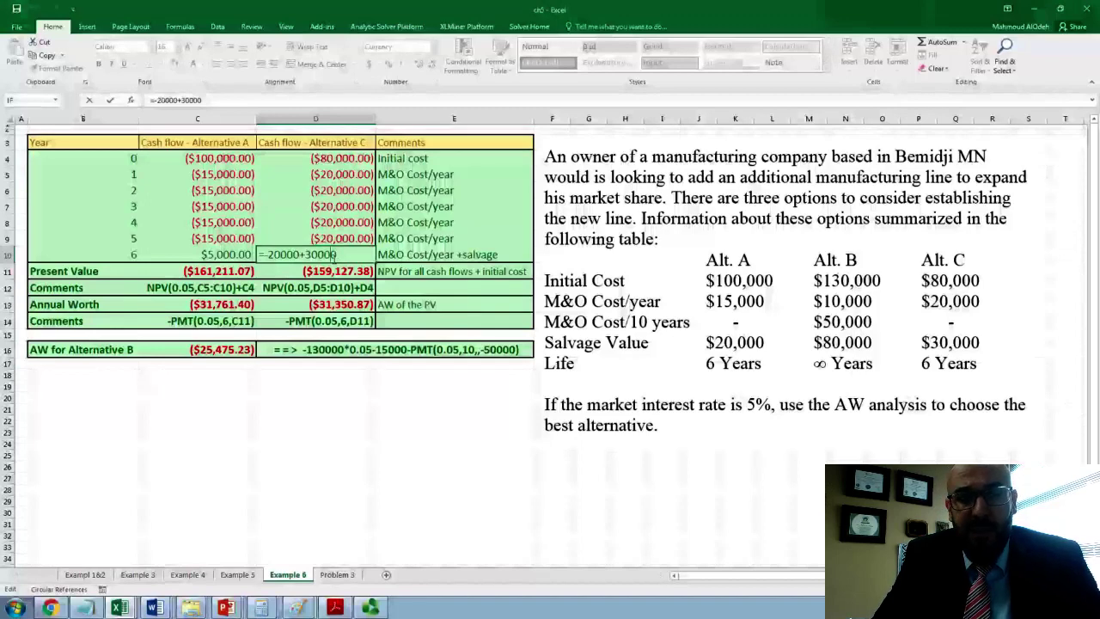
key(Return)
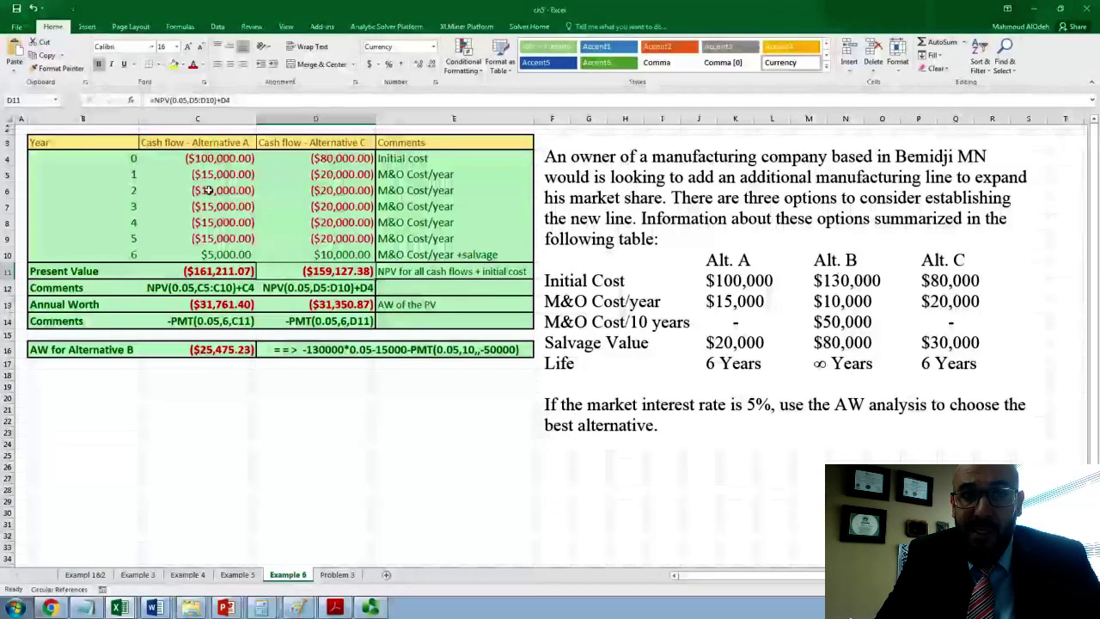
double_click(206, 271)
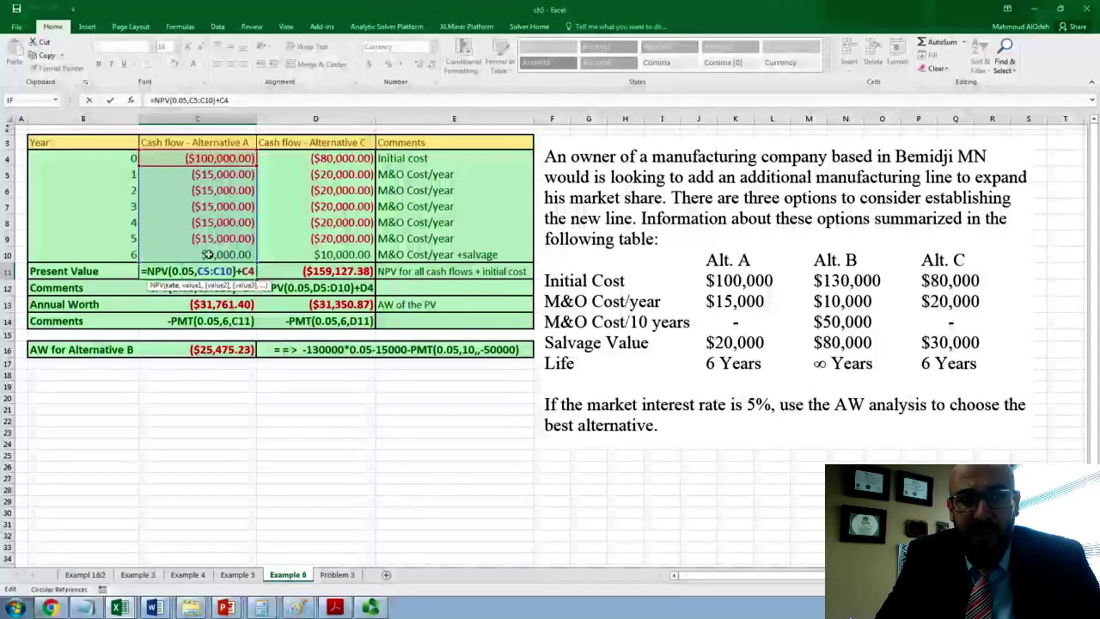
key(End)
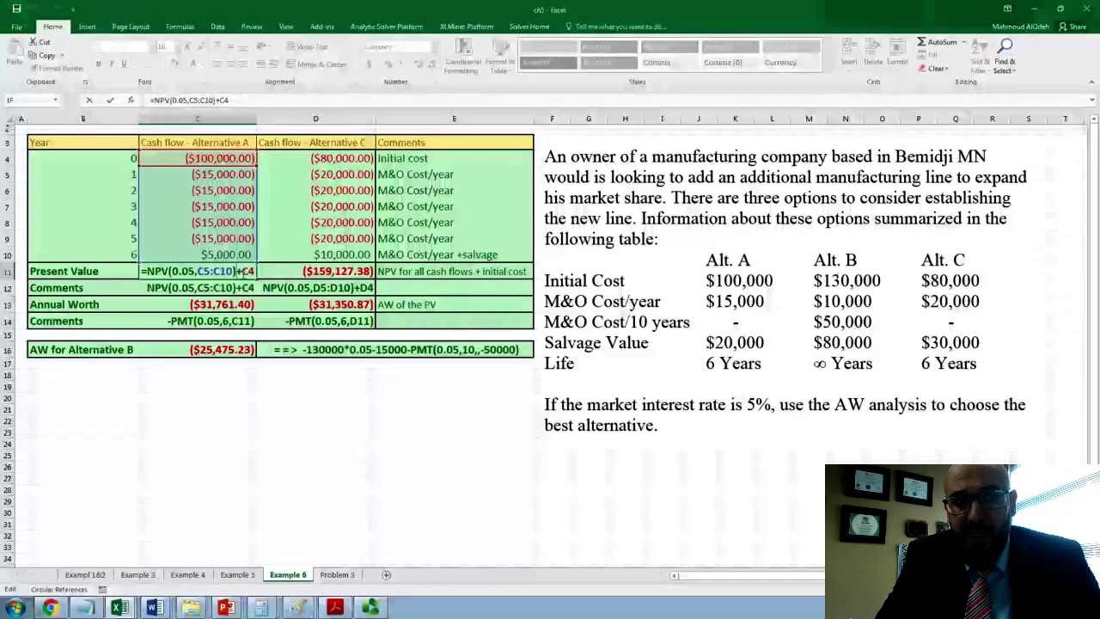
key(Return)
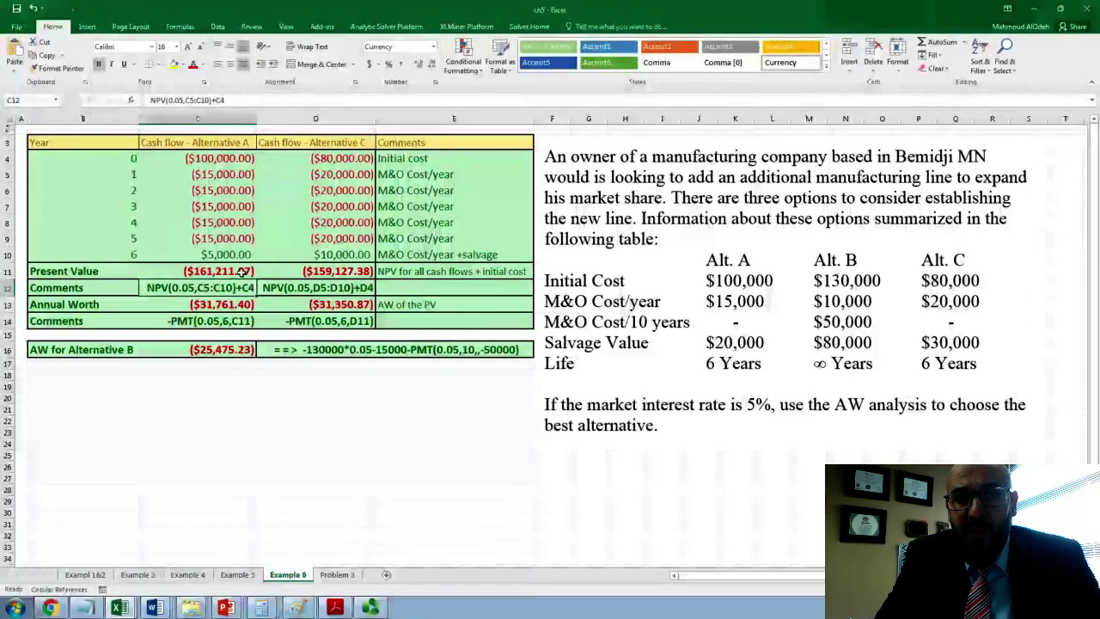
double_click(296, 274)
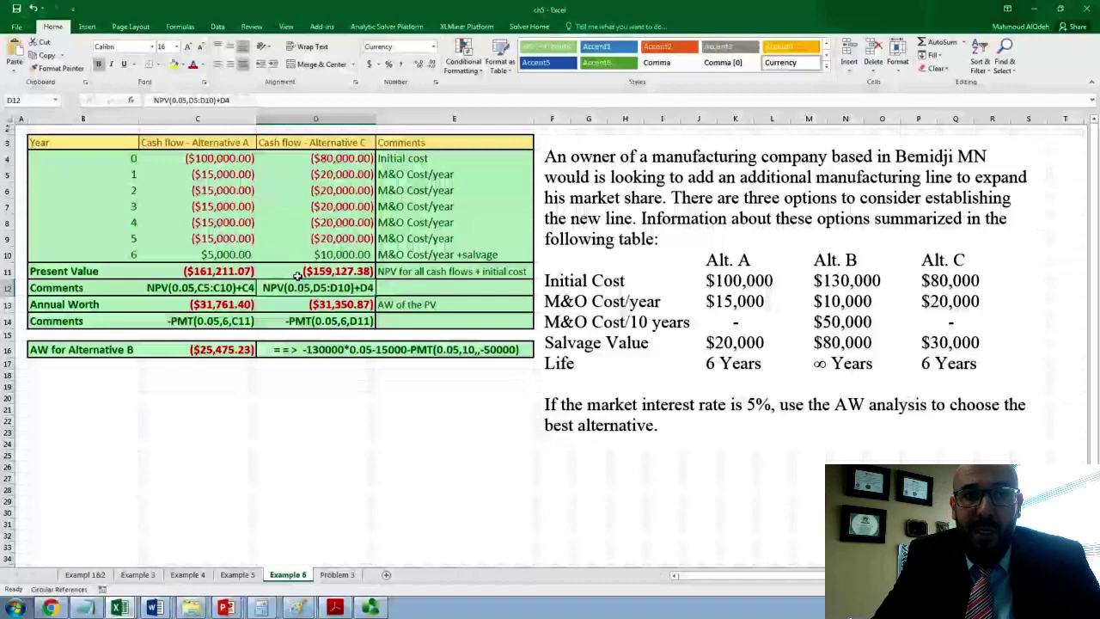
click(231, 305)
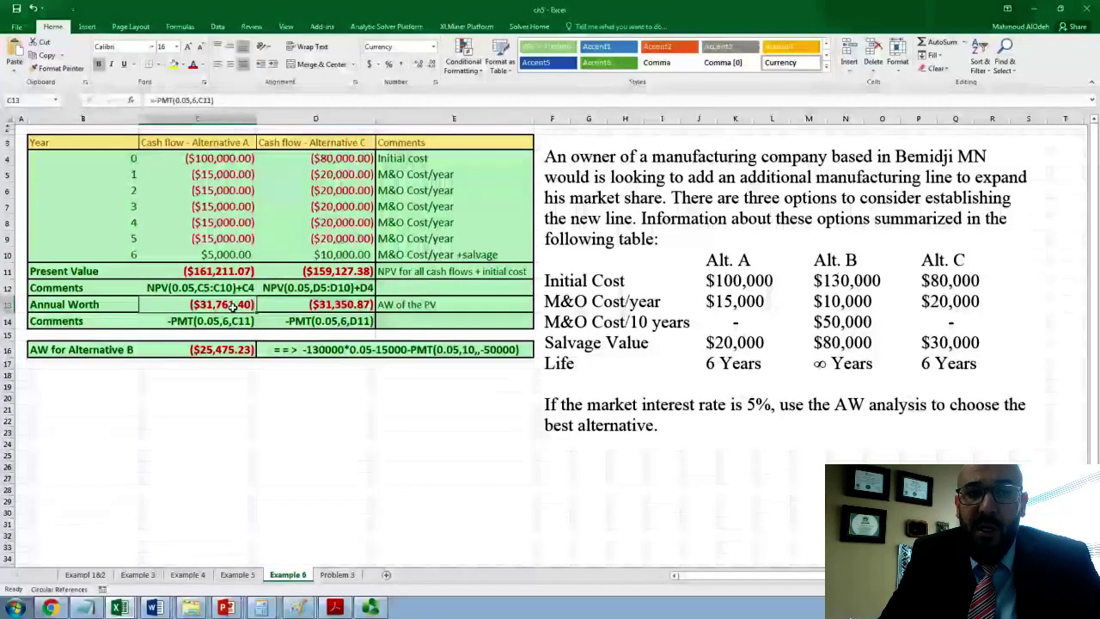
double_click(232, 306)
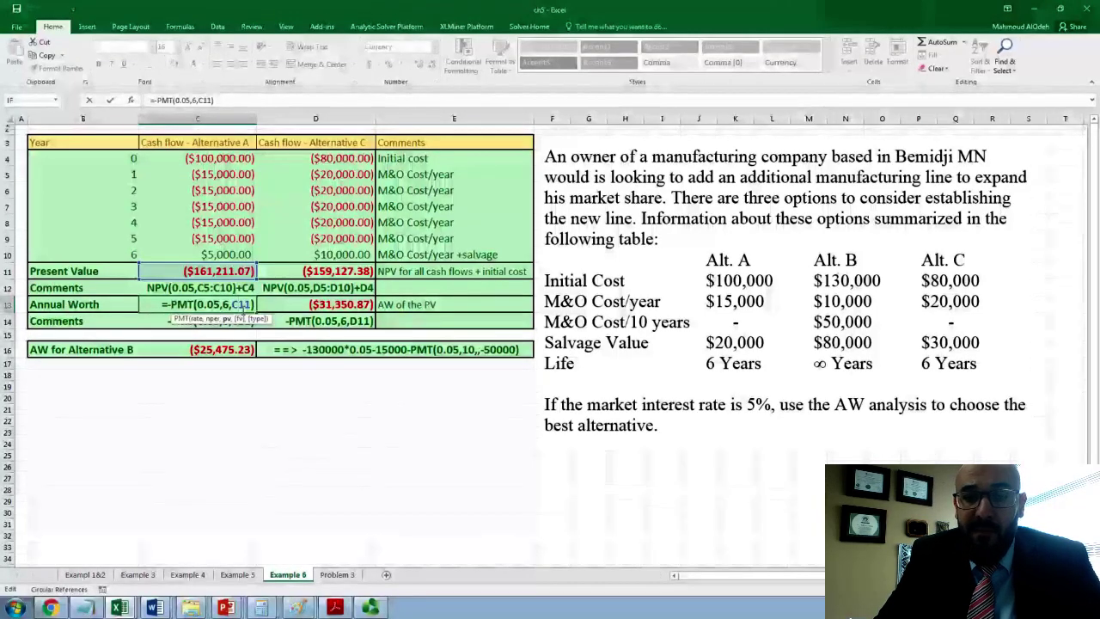
key(Return)
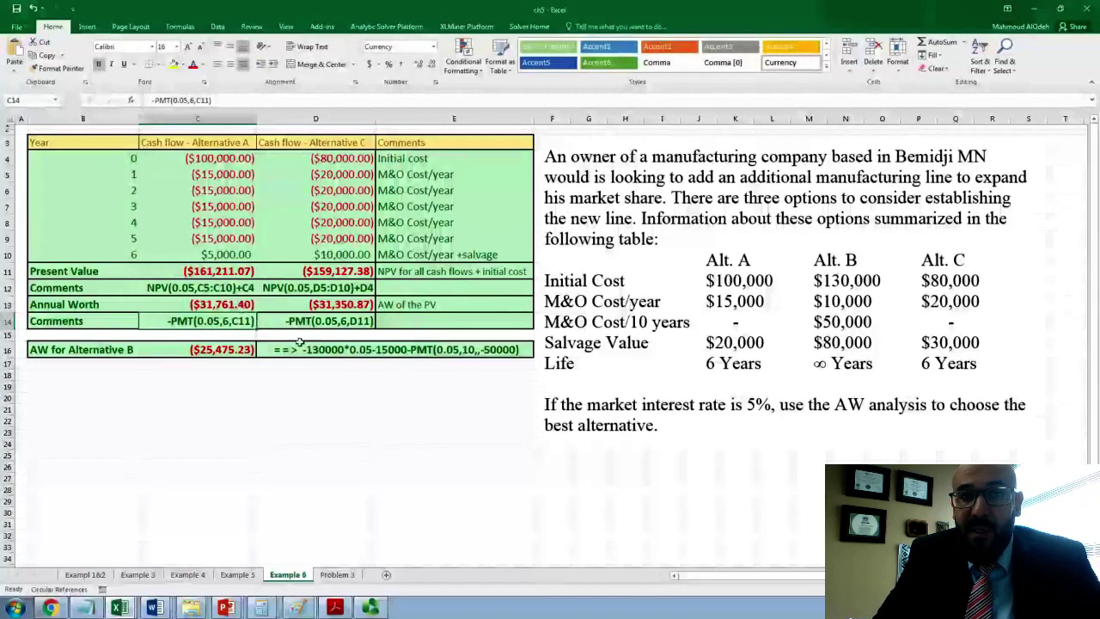
double_click(339, 307)
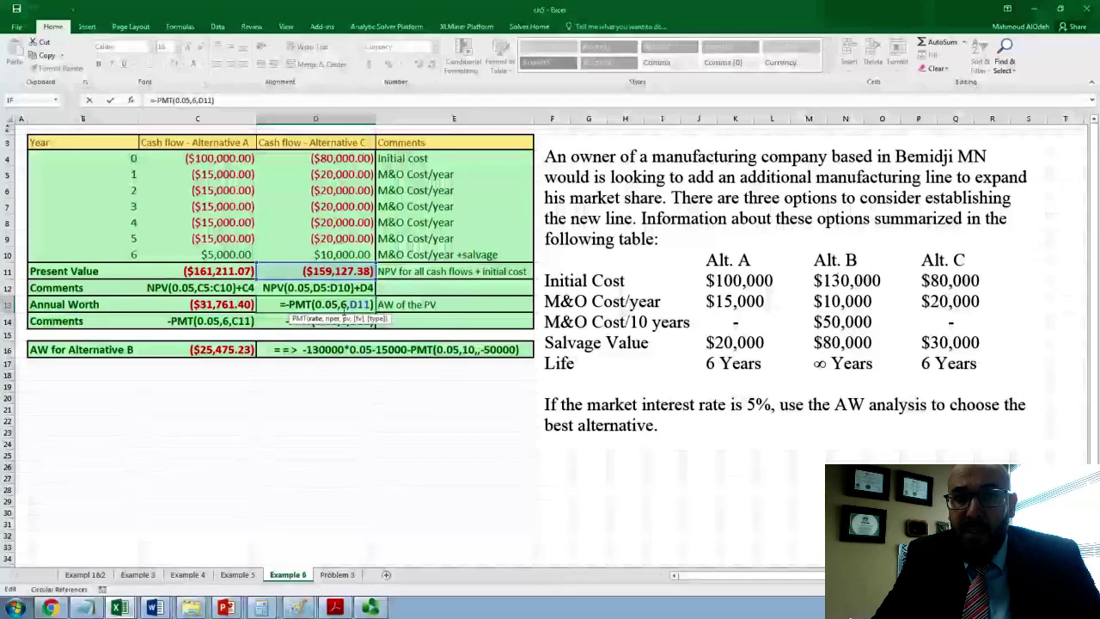
key(Return)
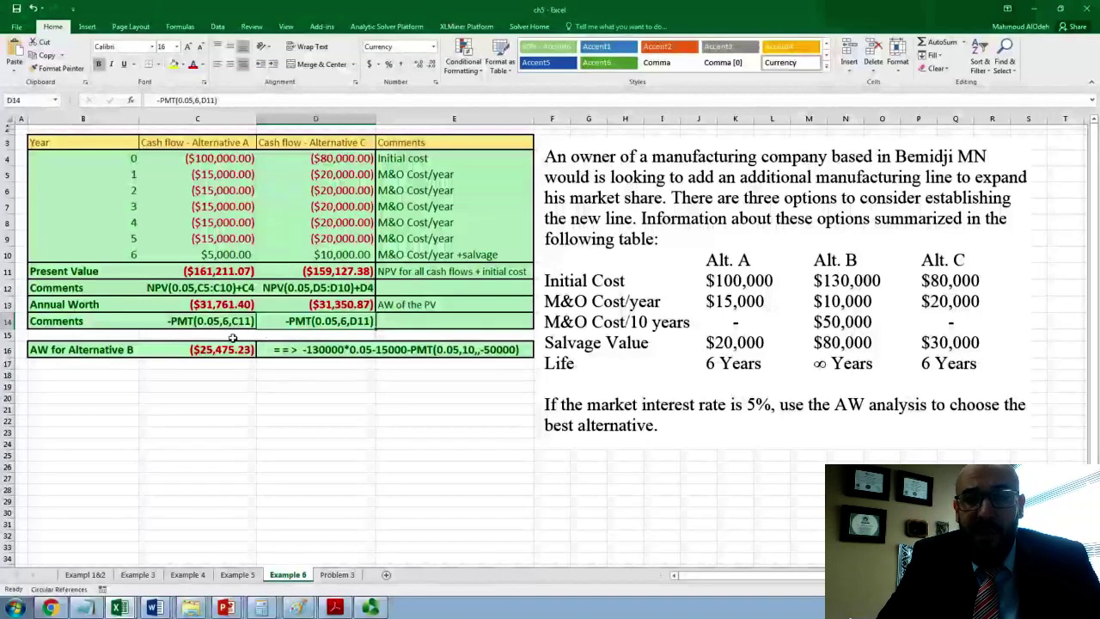
click(352, 401)
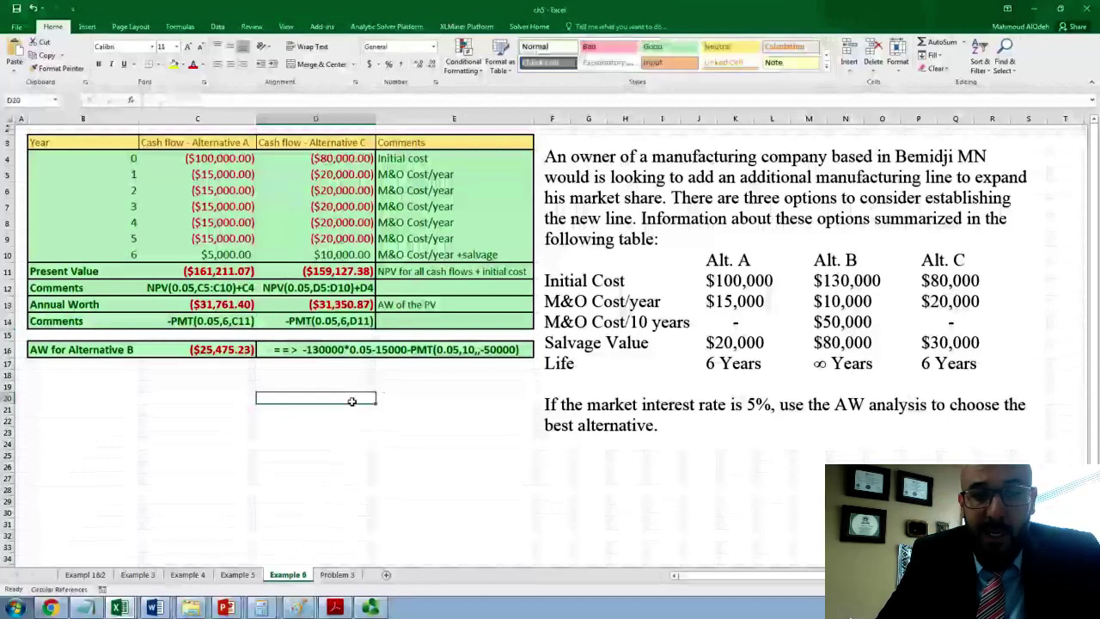
Enter the notes 'CC', 'A/i' and 'A' below the Excel table.
text(CC)
click(397, 400)
text(A)
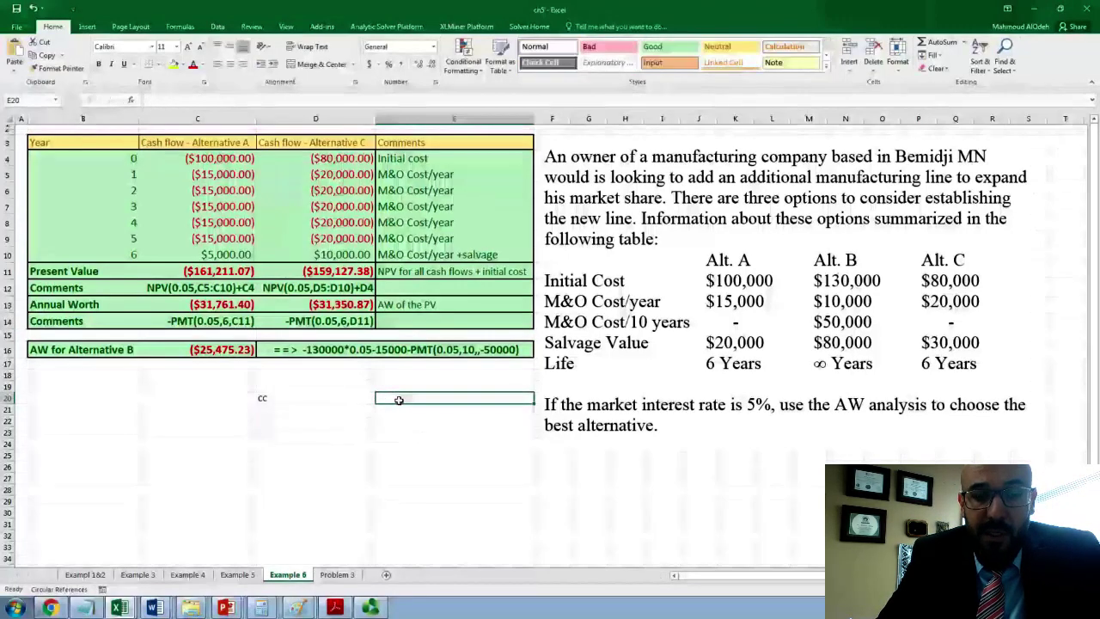
text(/)
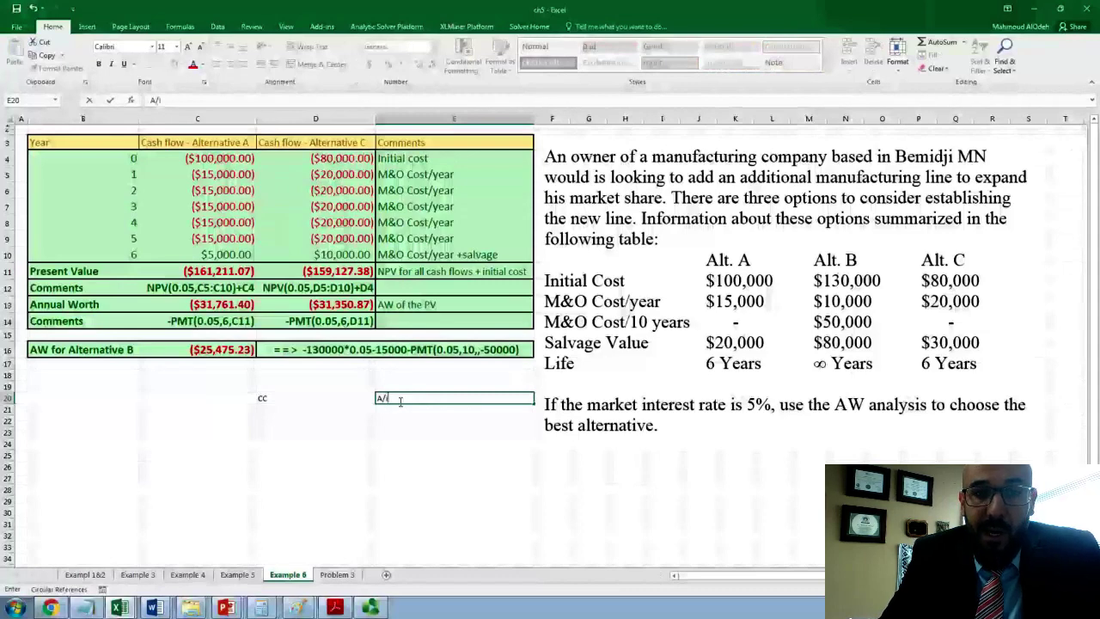
text(i)
key(Return)
click(331, 412)
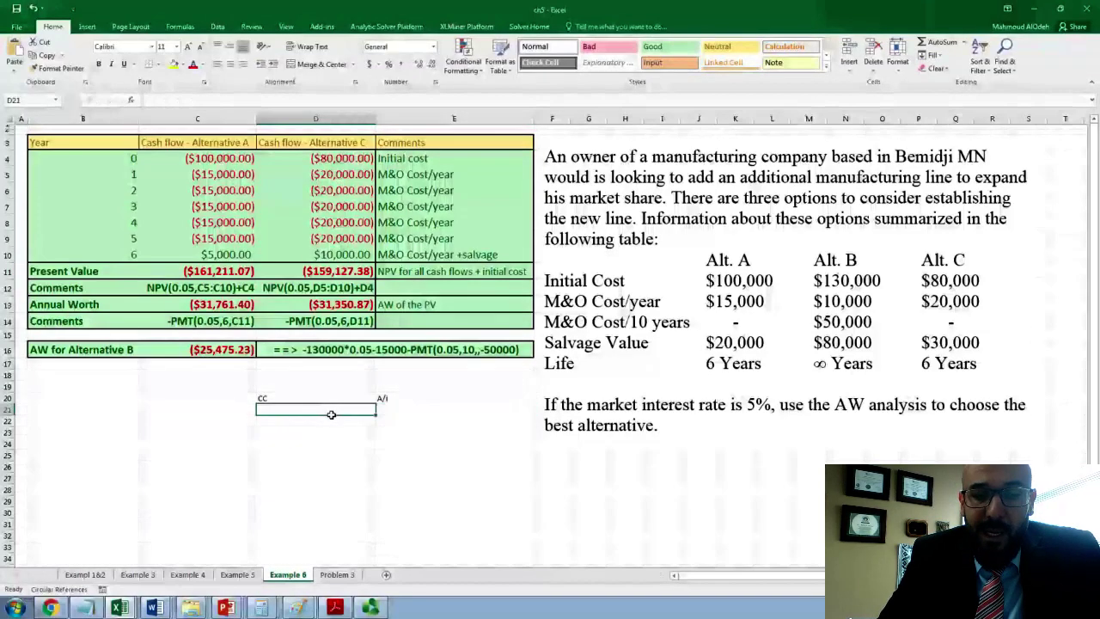
text(A)
Extend the label to 'CC (PW)' and add the note 'CC (PW) * i' beneath 'A/i'.
double_click(317, 401)
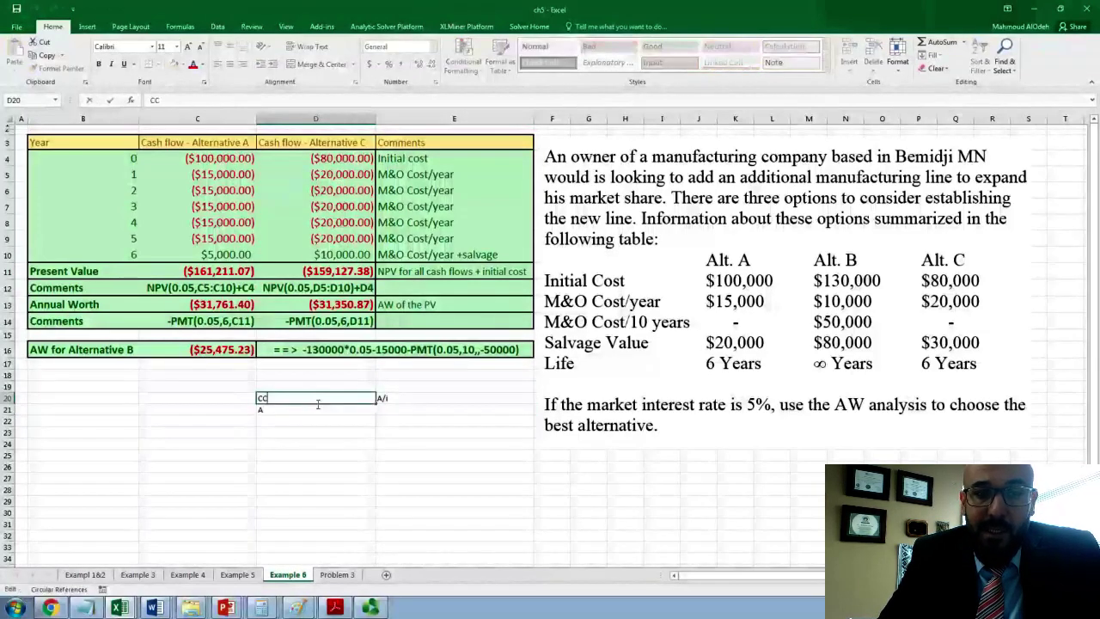
text(())
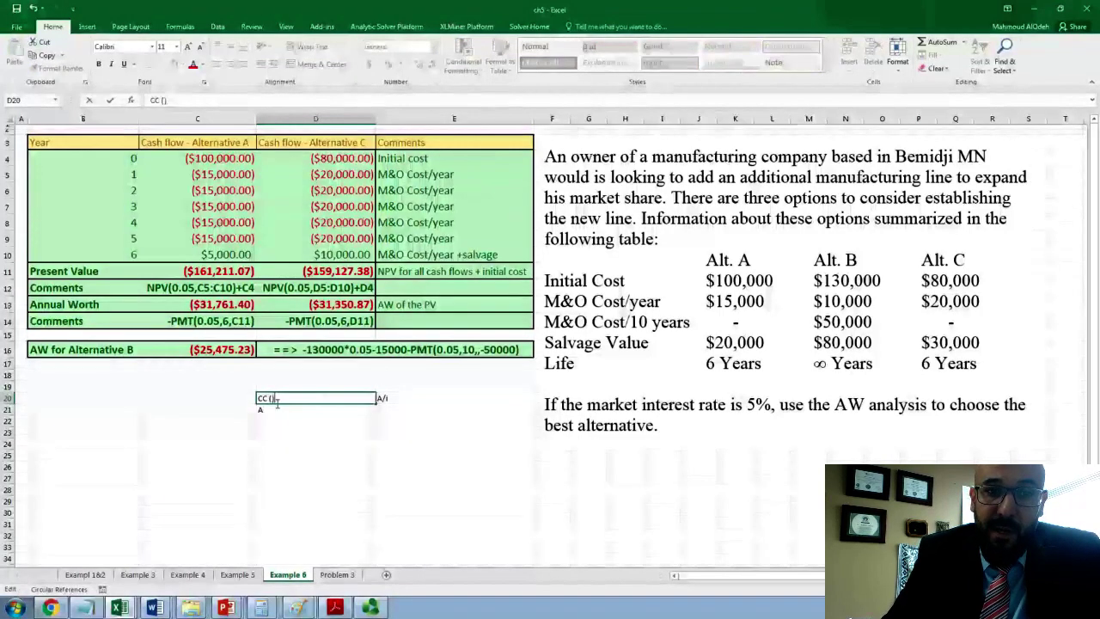
key(Left)
text(PW)
key(Return)
click(398, 420)
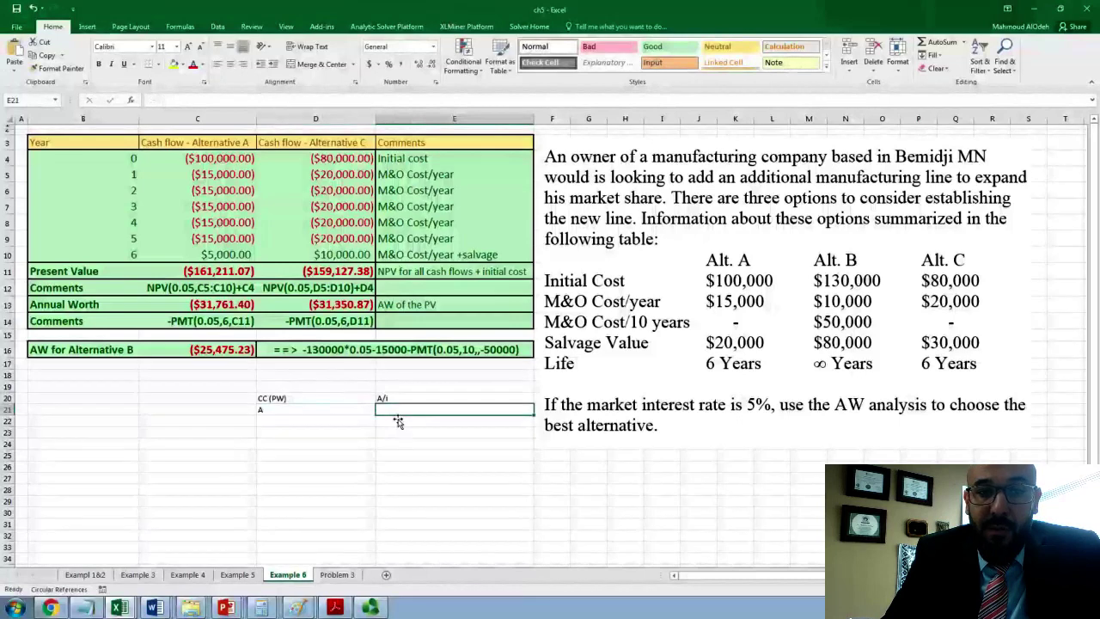
text(CC ())
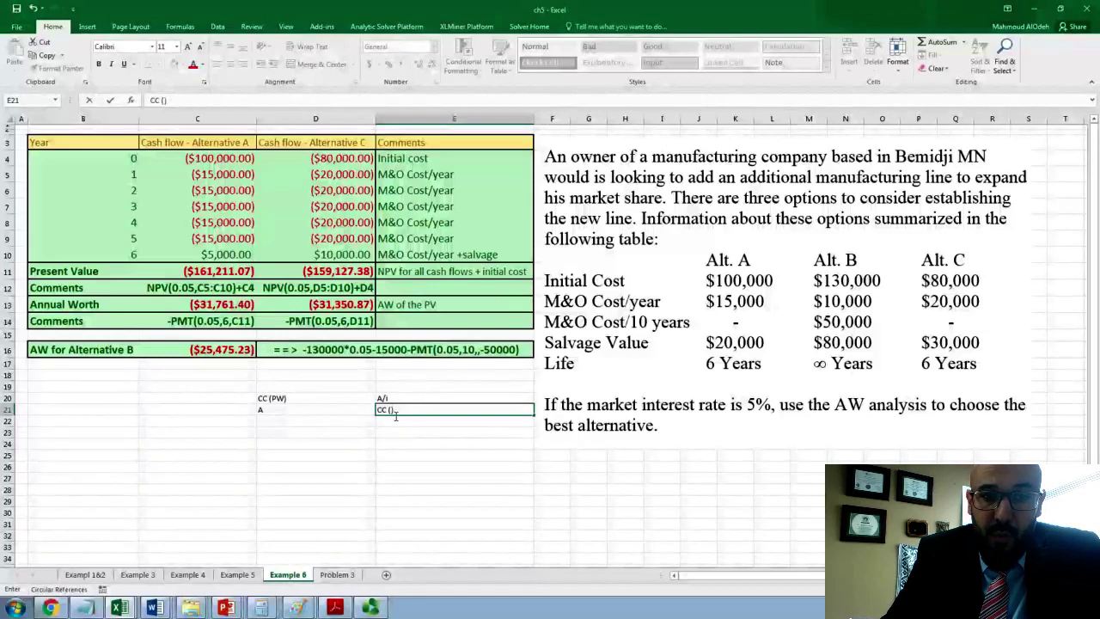
text(PW)
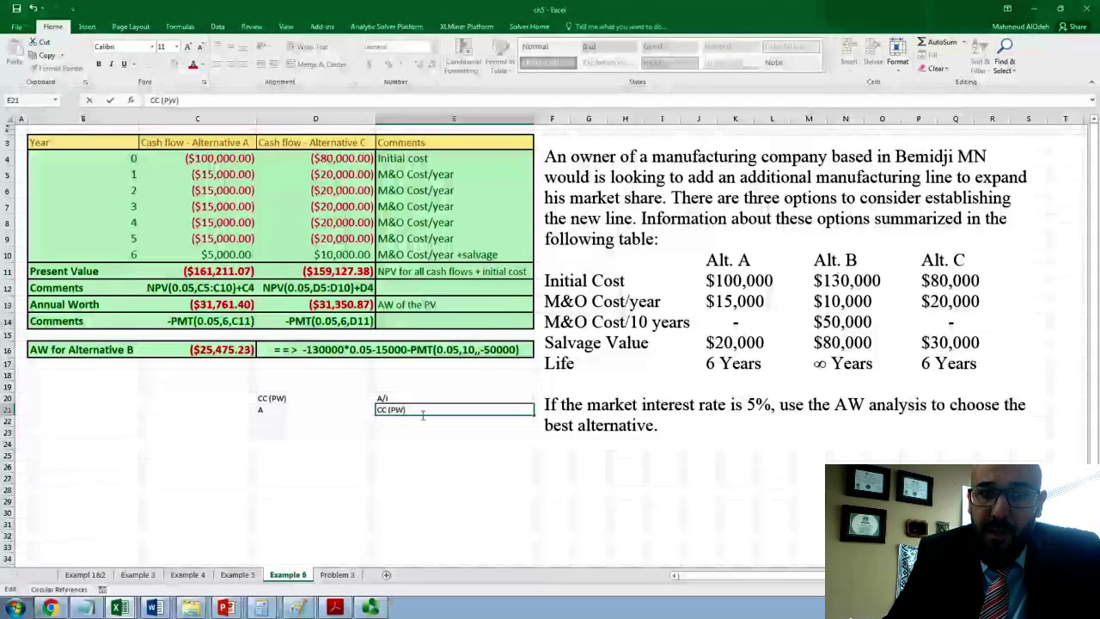
text( *)
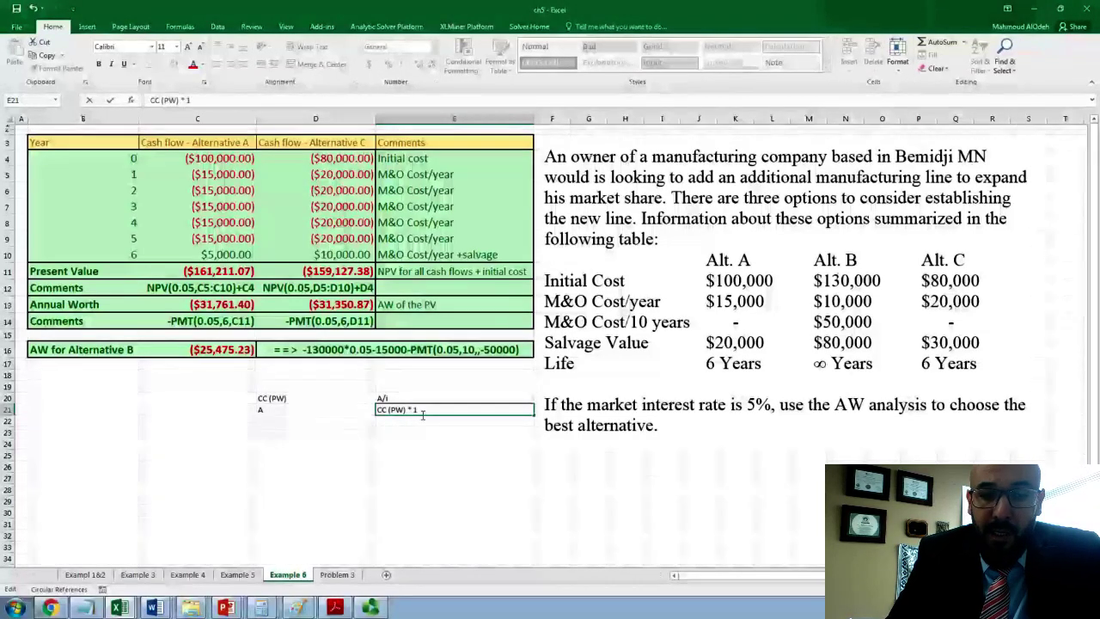
text( i)
key(Return)
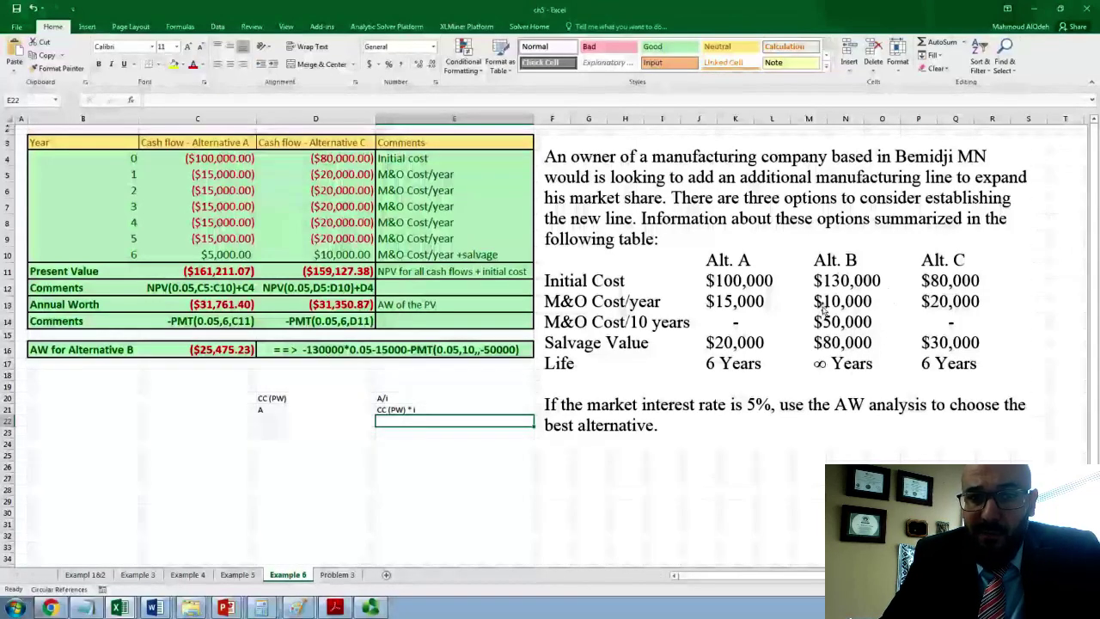
Check Alternative B's annual-worth formula unchanged, then bring up the open Word documents.
click(241, 353)
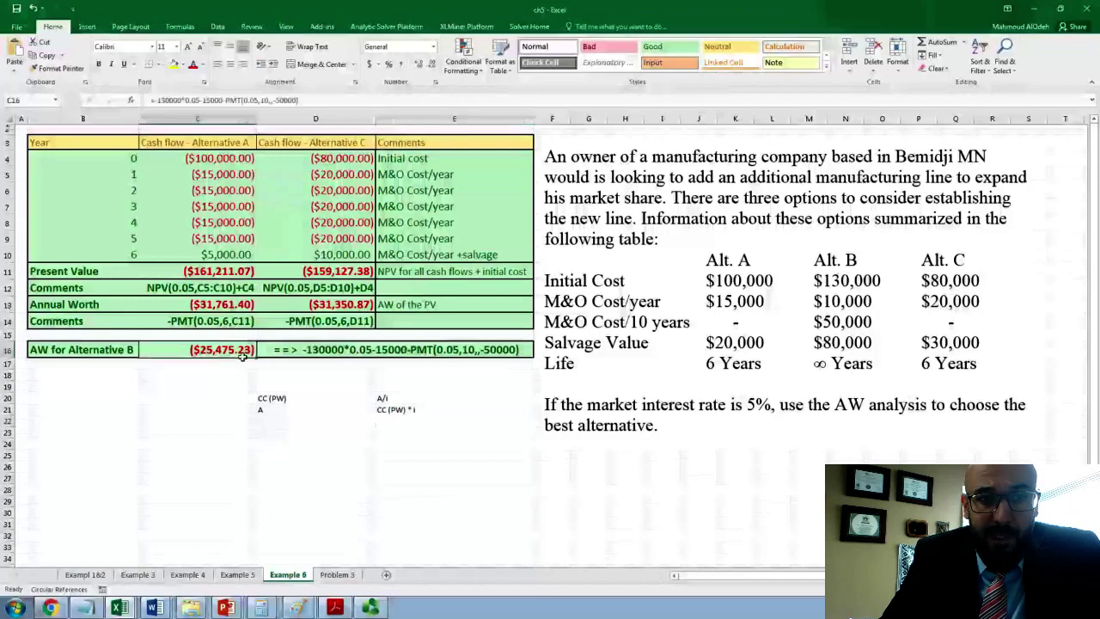
double_click(240, 352)
key(Escape)
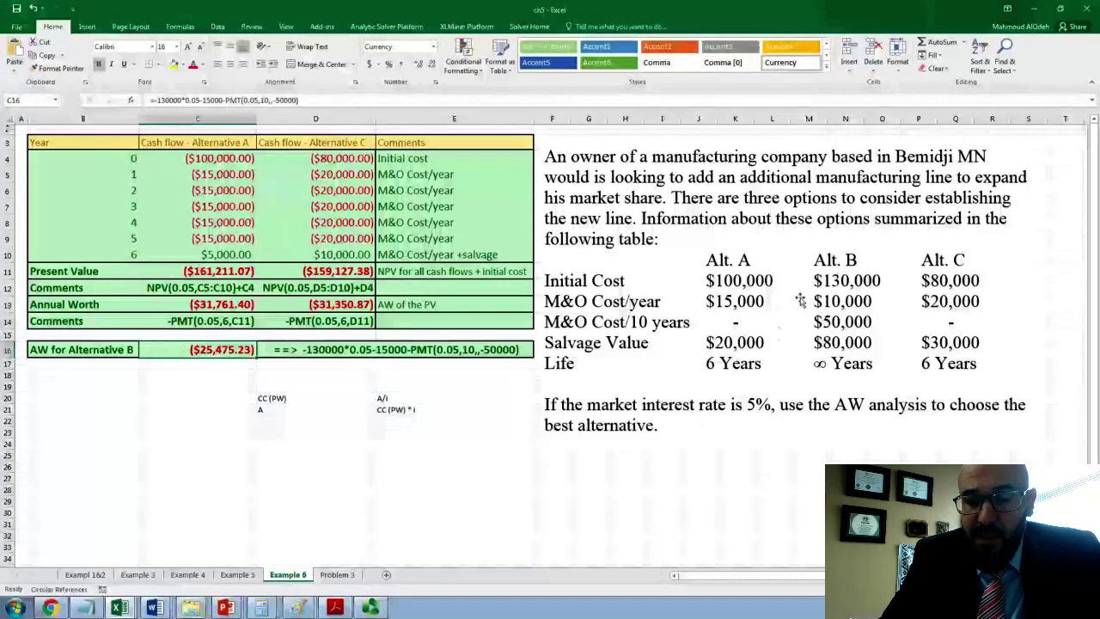
click(853, 323)
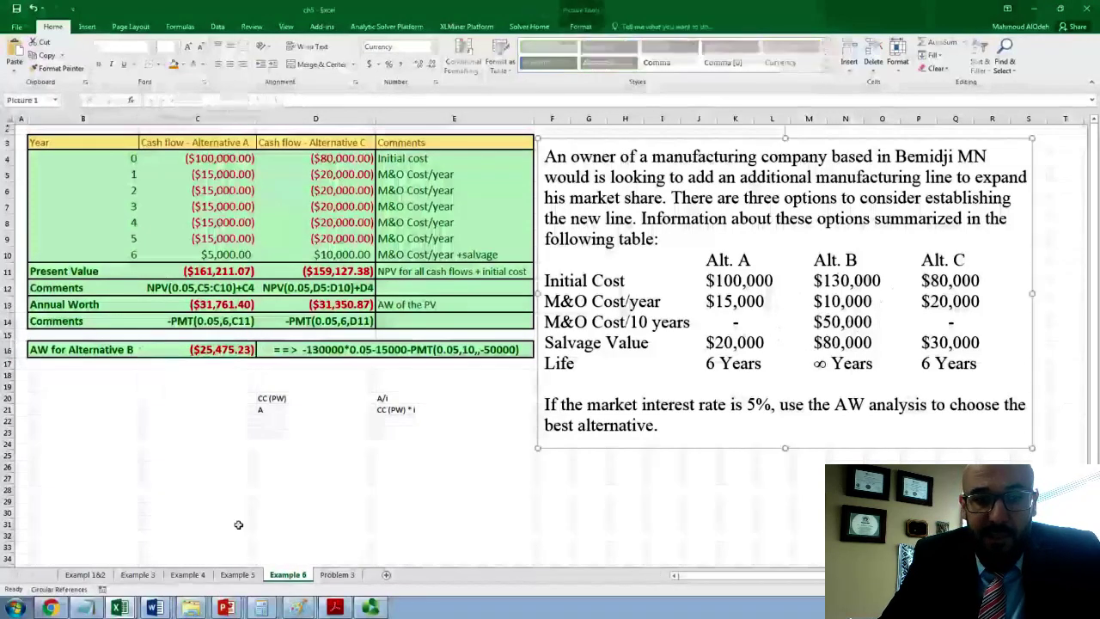
click(154, 607)
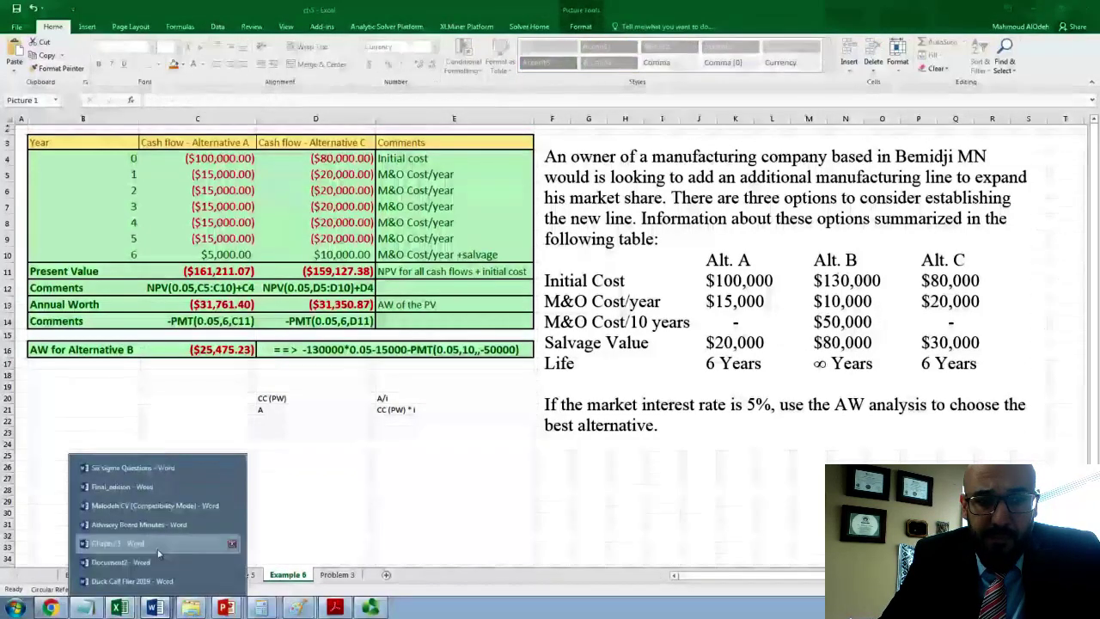
In Chapter 5, change Alt. B's M&O cost from $10,000 to $15,000, then return to Excel.
click(118, 543)
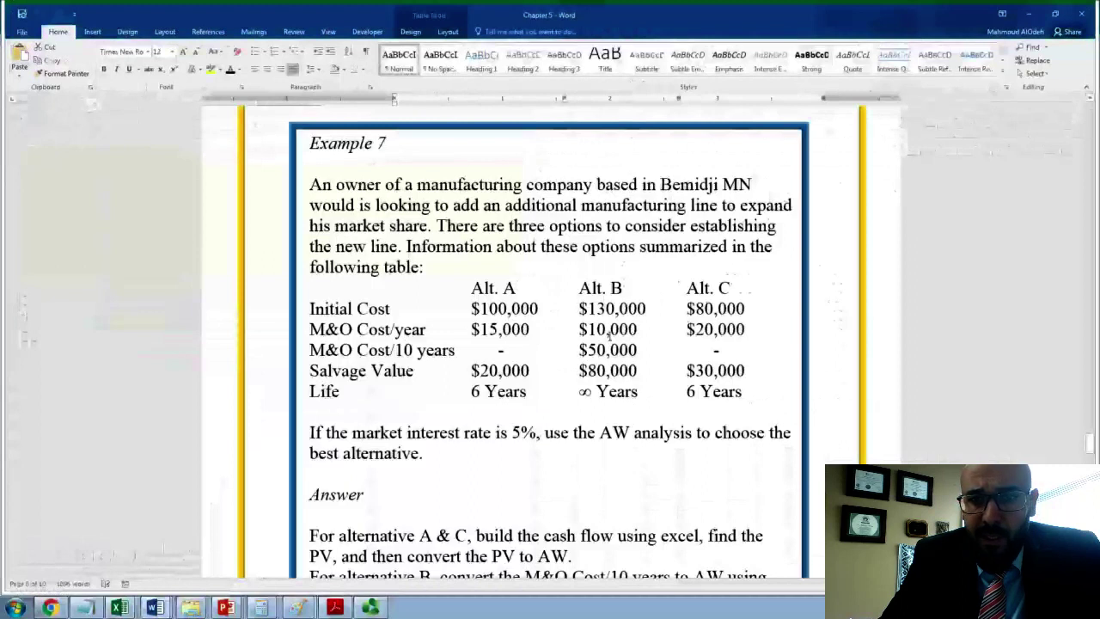
drag(599, 337, 607, 338)
text(5)
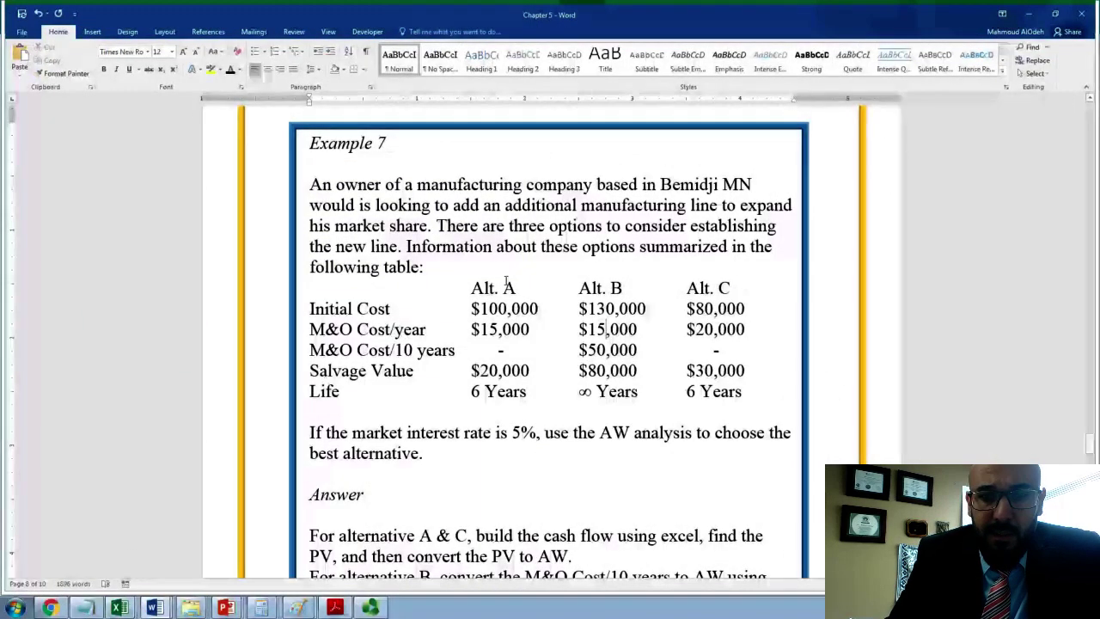
drag(1091, 440, 1093, 445)
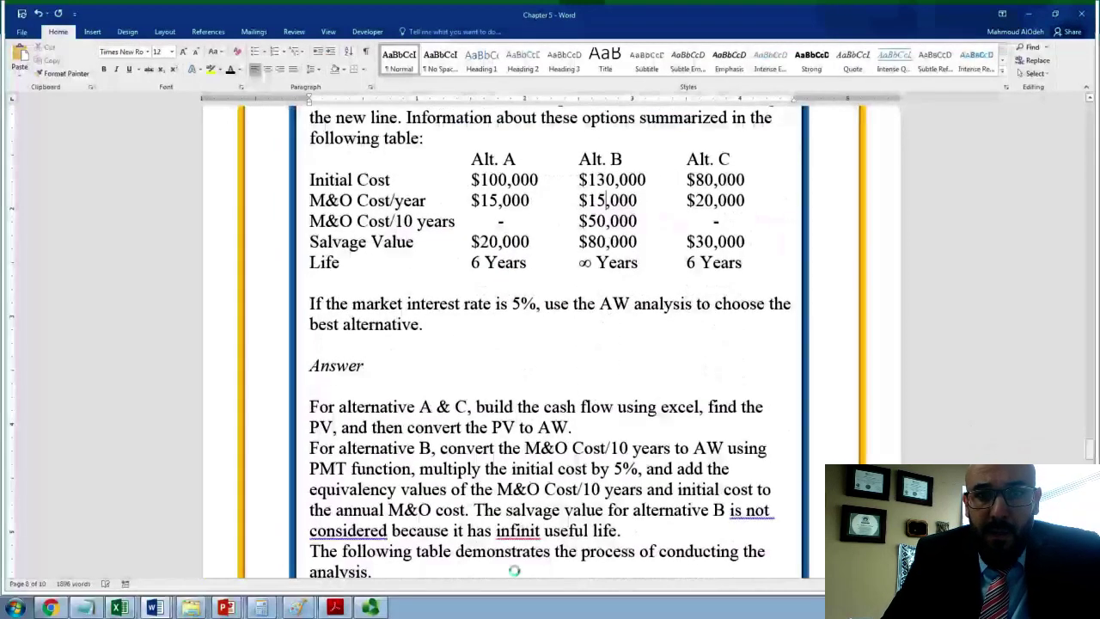
key(alt+Tab)
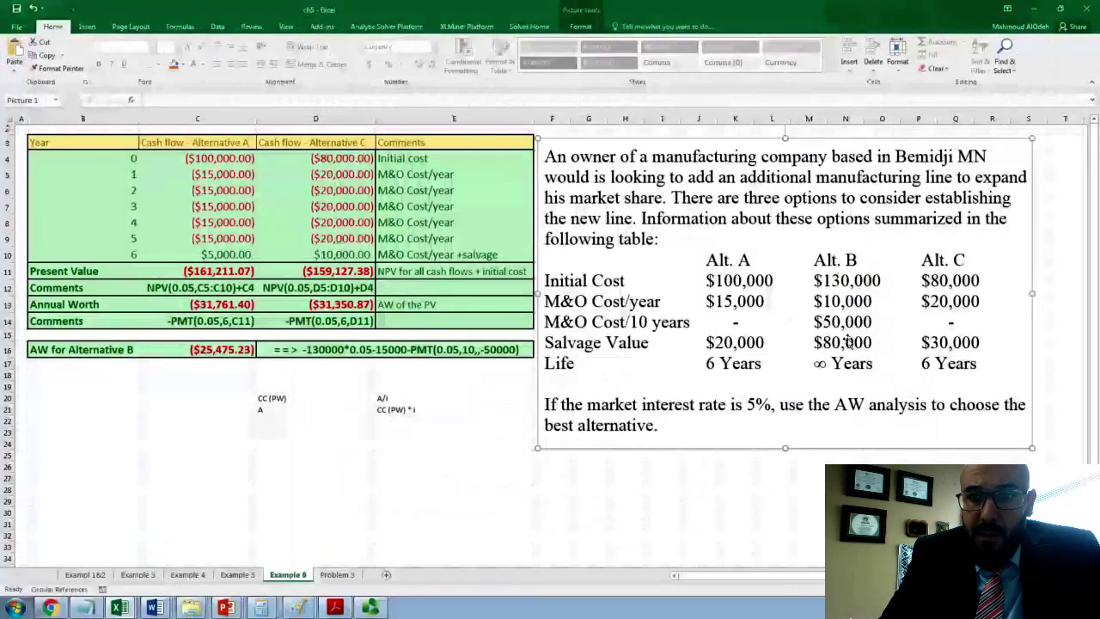
click(87, 27)
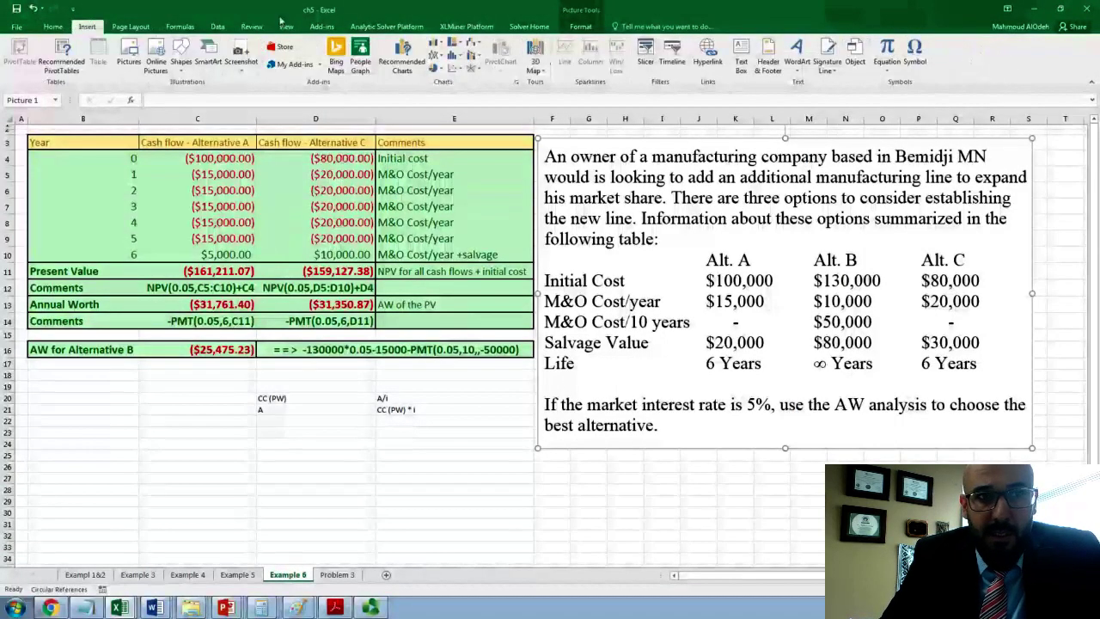
click(181, 57)
click(202, 92)
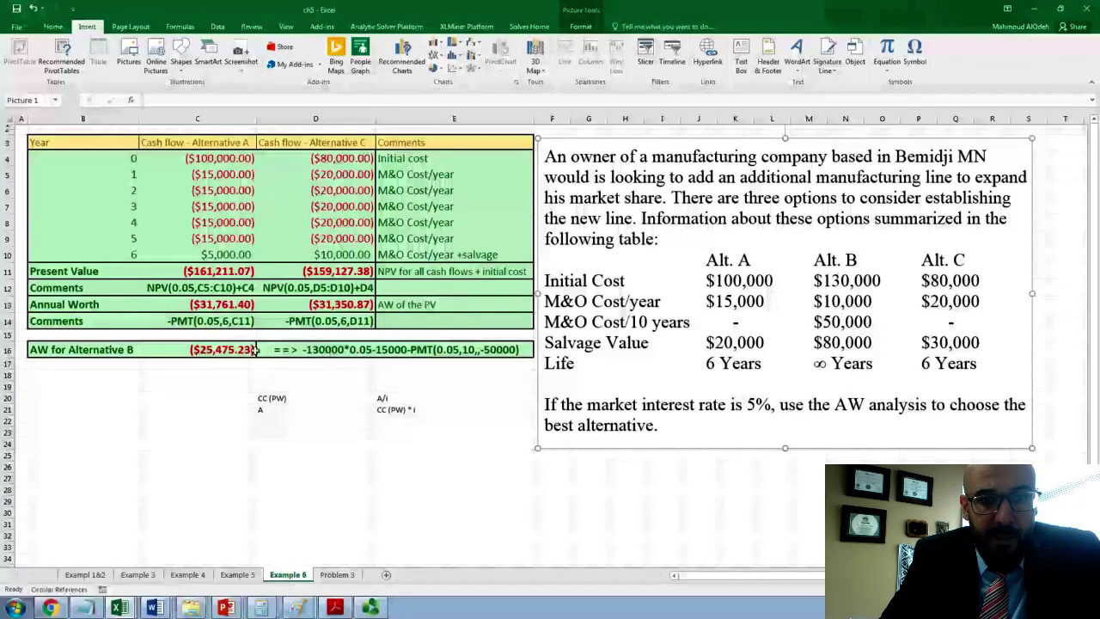
double_click(242, 352)
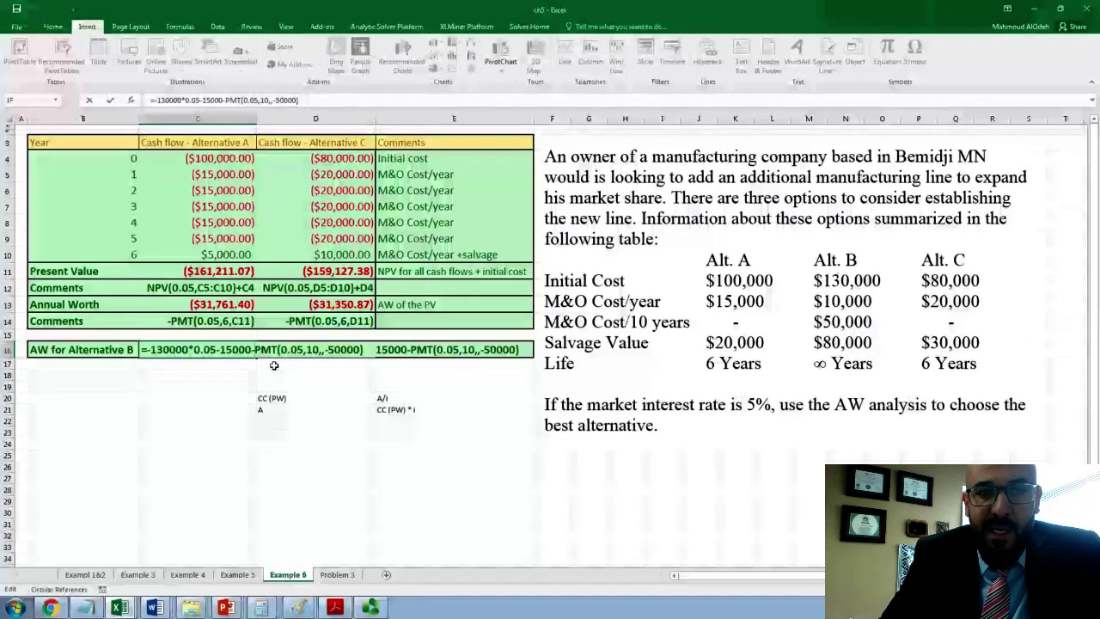
click(298, 354)
click(316, 354)
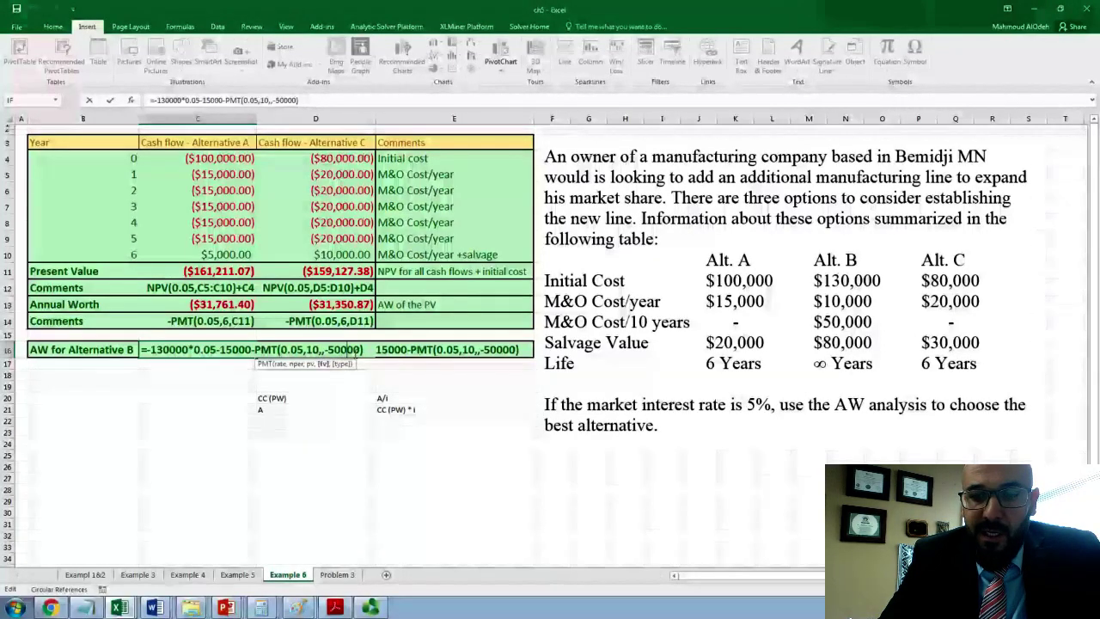
key(Return)
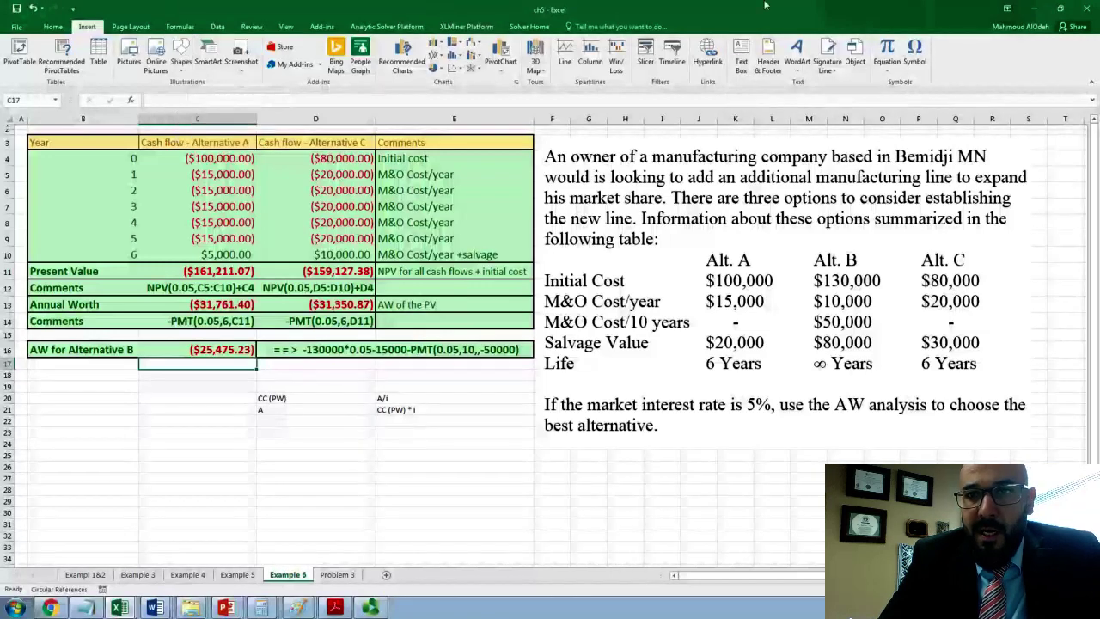
Overlay a '15,000' text box in Times New Roman size 18 on Alt. B's M&O cost.
click(750, 72)
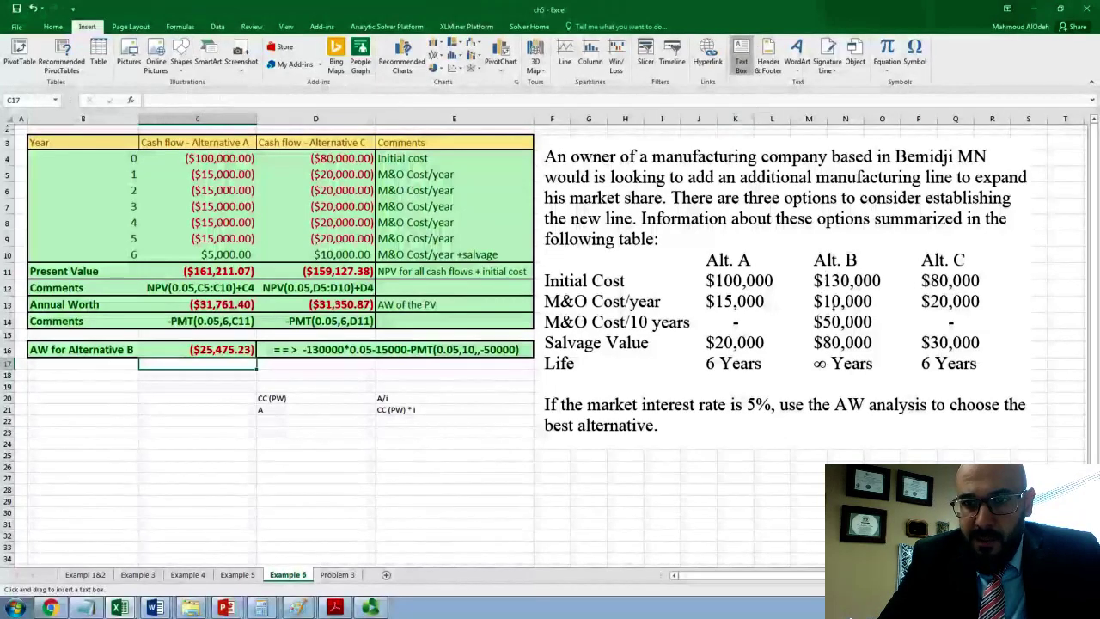
drag(822, 293, 883, 317)
text(15)
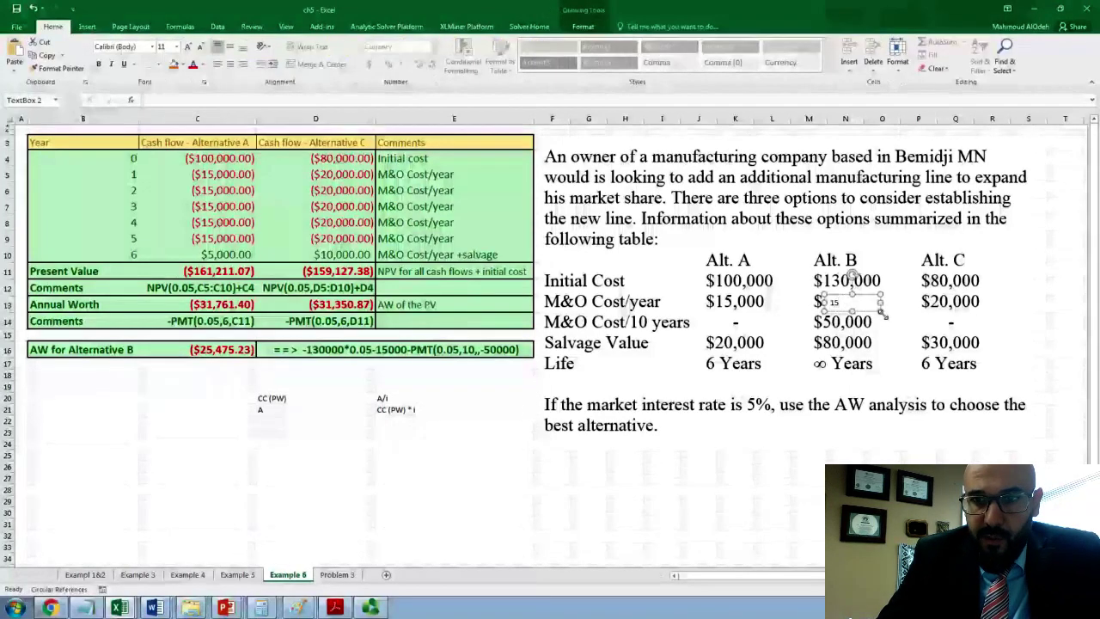
text(,000)
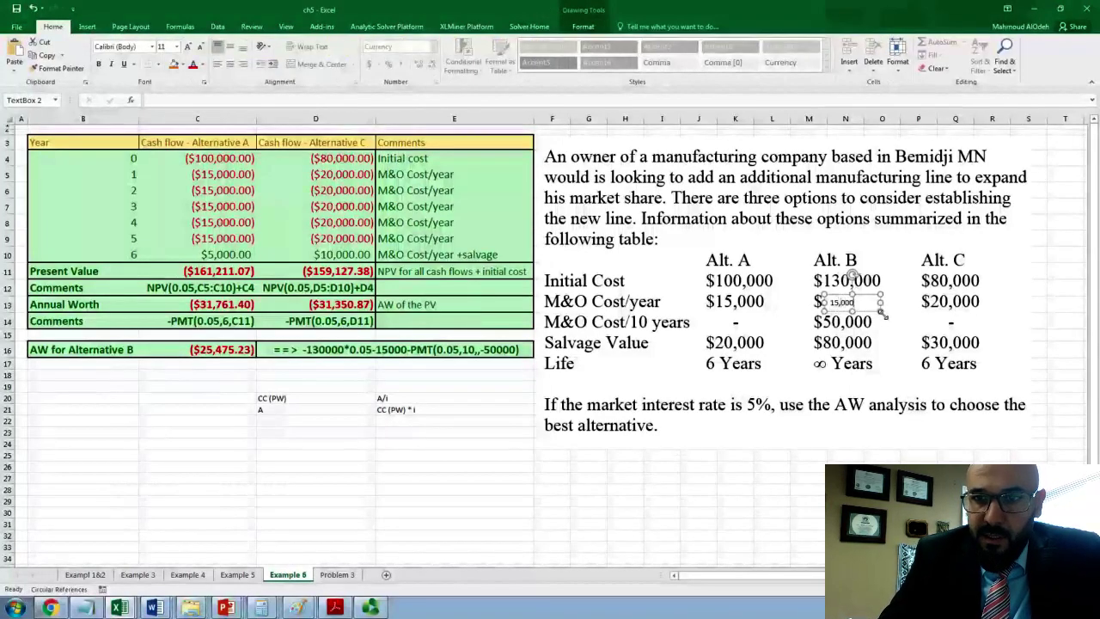
key(ctrl+a)
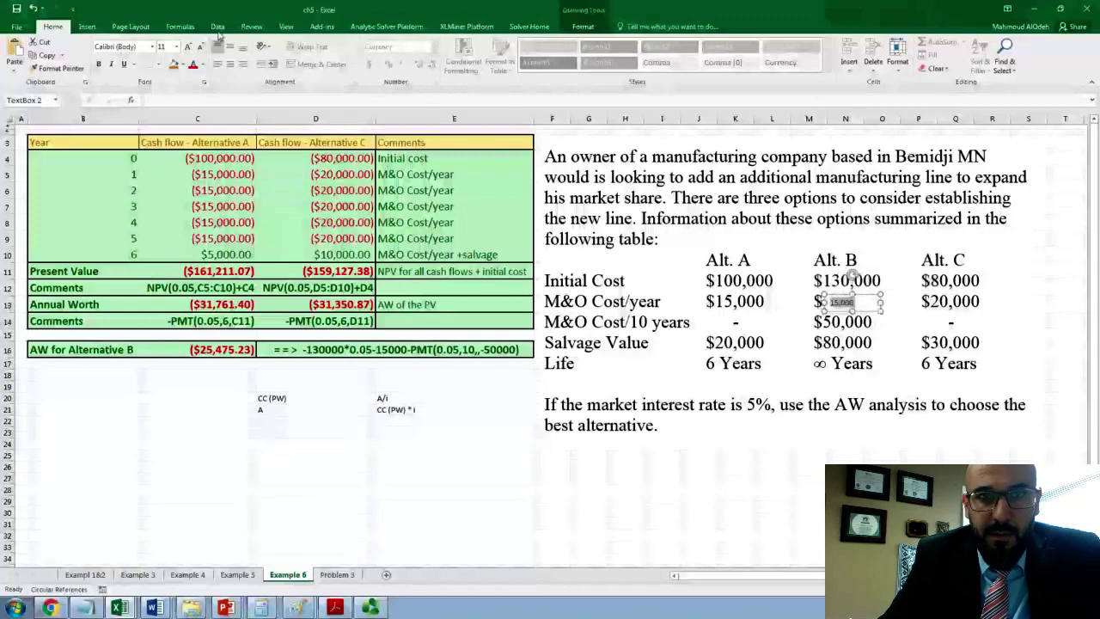
click(116, 46)
text(Times New Roman)
key(Return)
click(171, 47)
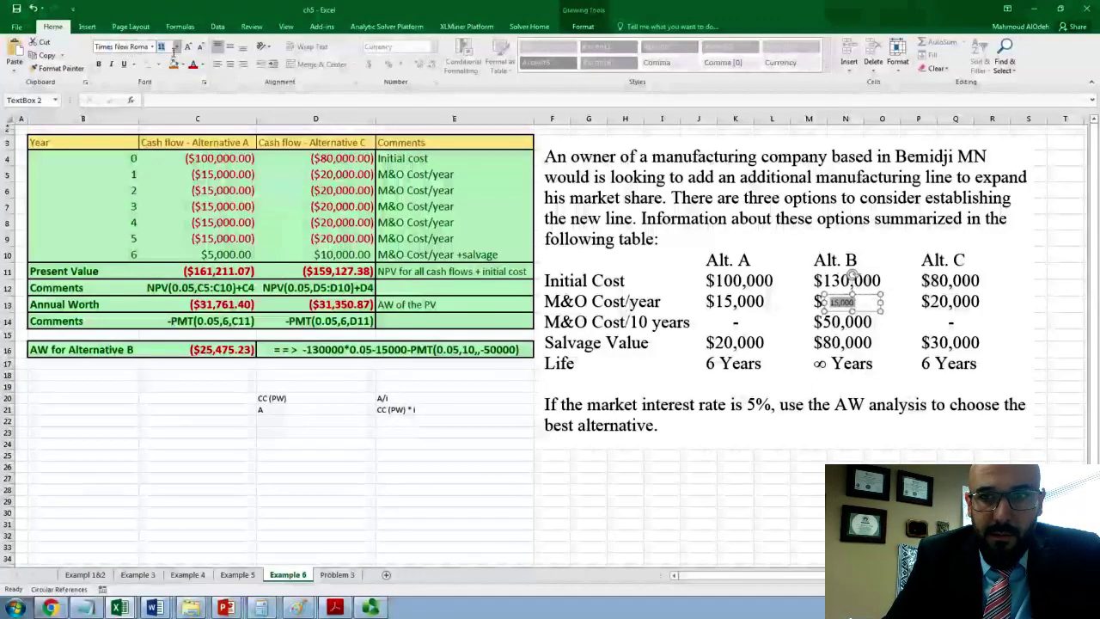
text(18)
key(Return)
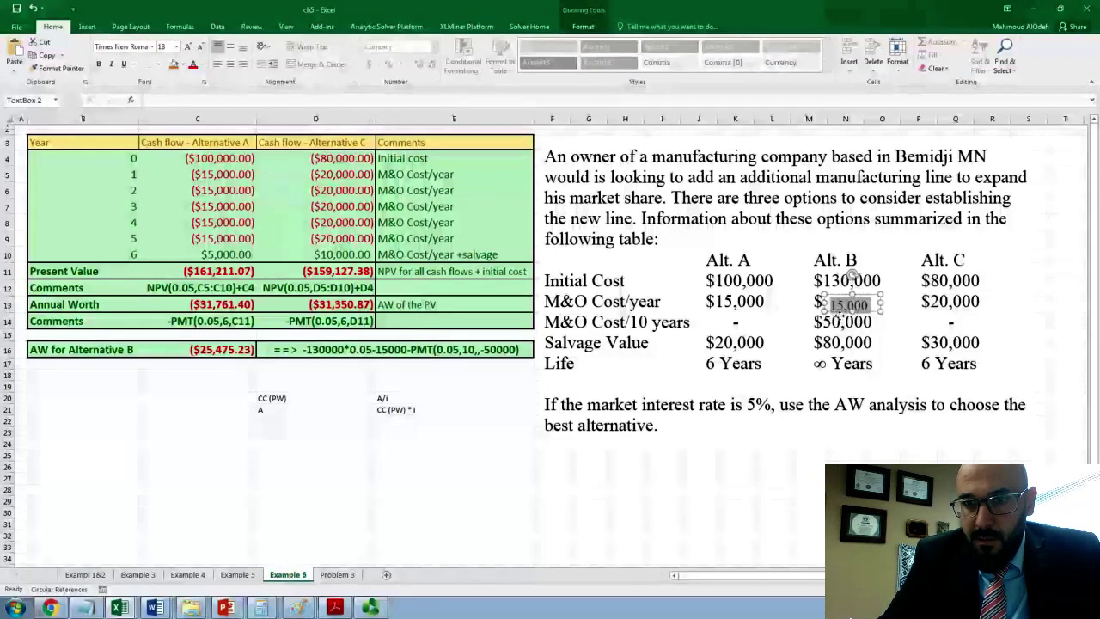
click(694, 354)
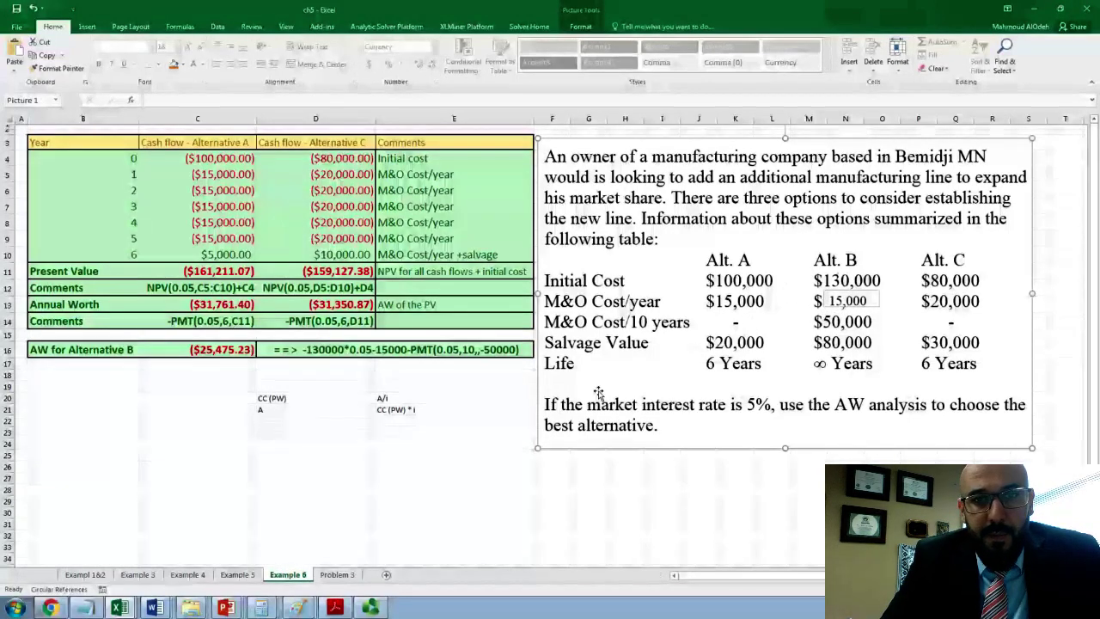
Select the -PMT(0.05,10,,-50000) portion of C16's formula for copying.
double_click(197, 350)
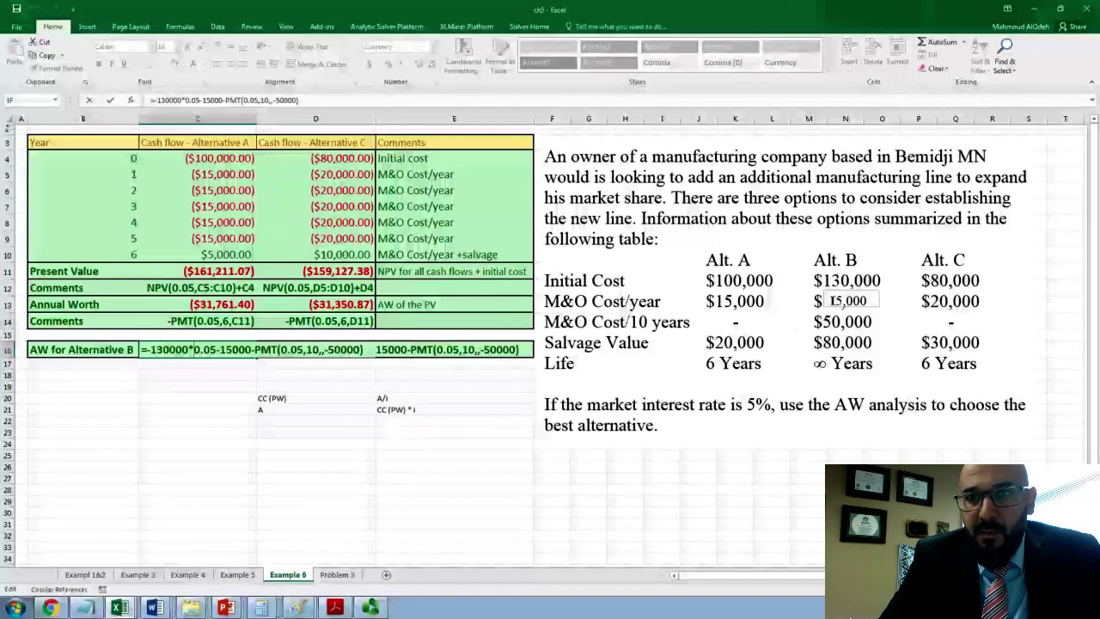
click(222, 356)
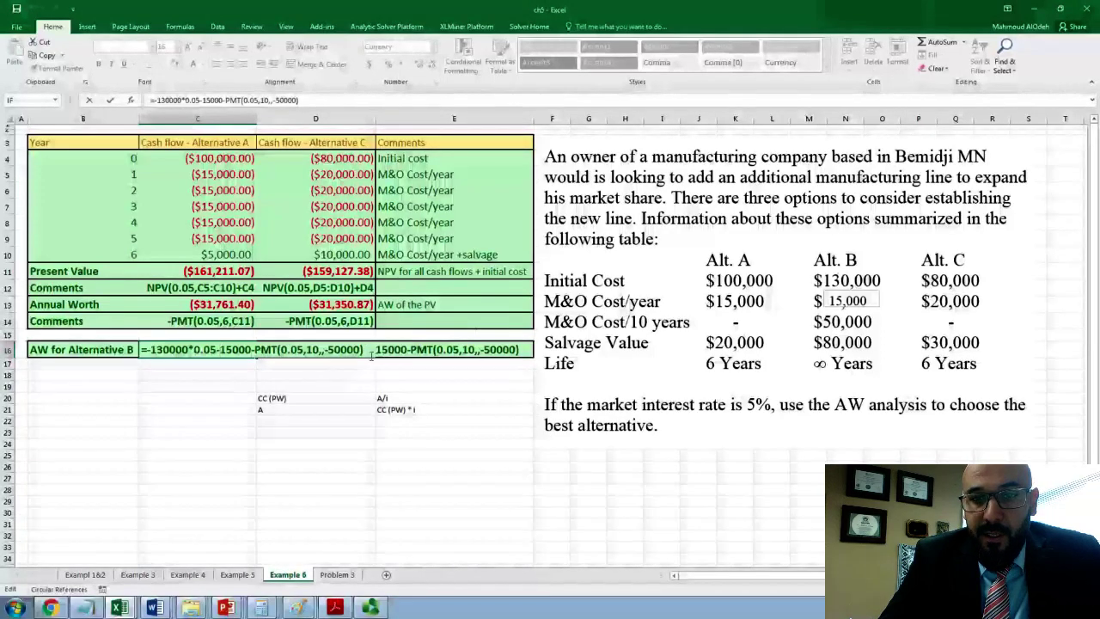
drag(371, 354, 255, 354)
key(ctrl+c)
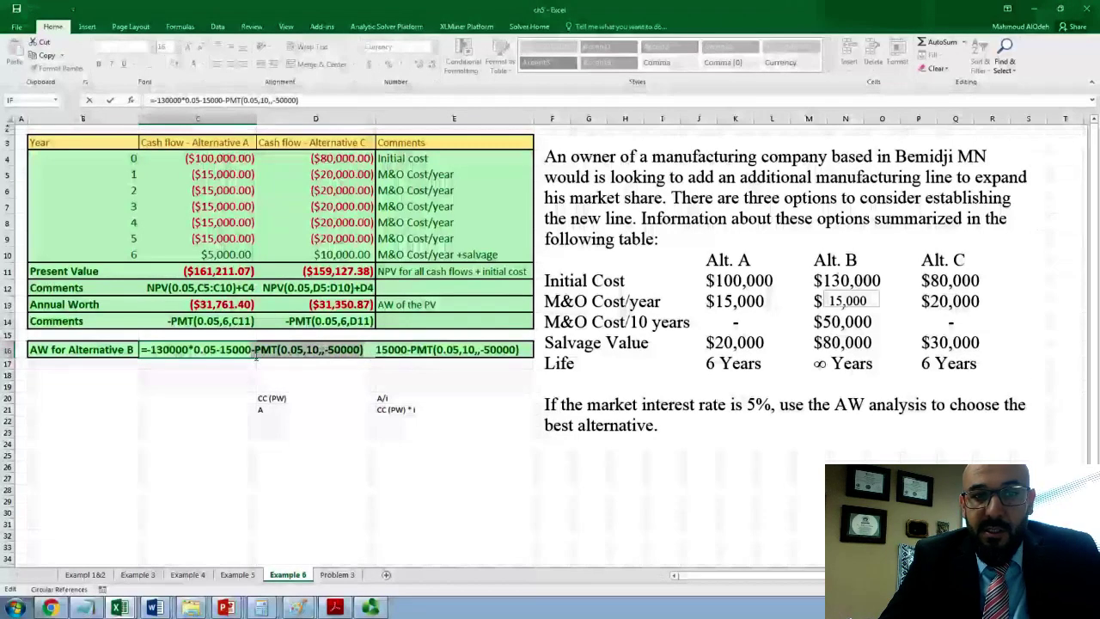
key(Return)
click(217, 444)
text(=)
key(ctrl+v)
key(Return)
click(219, 445)
double_click(219, 445)
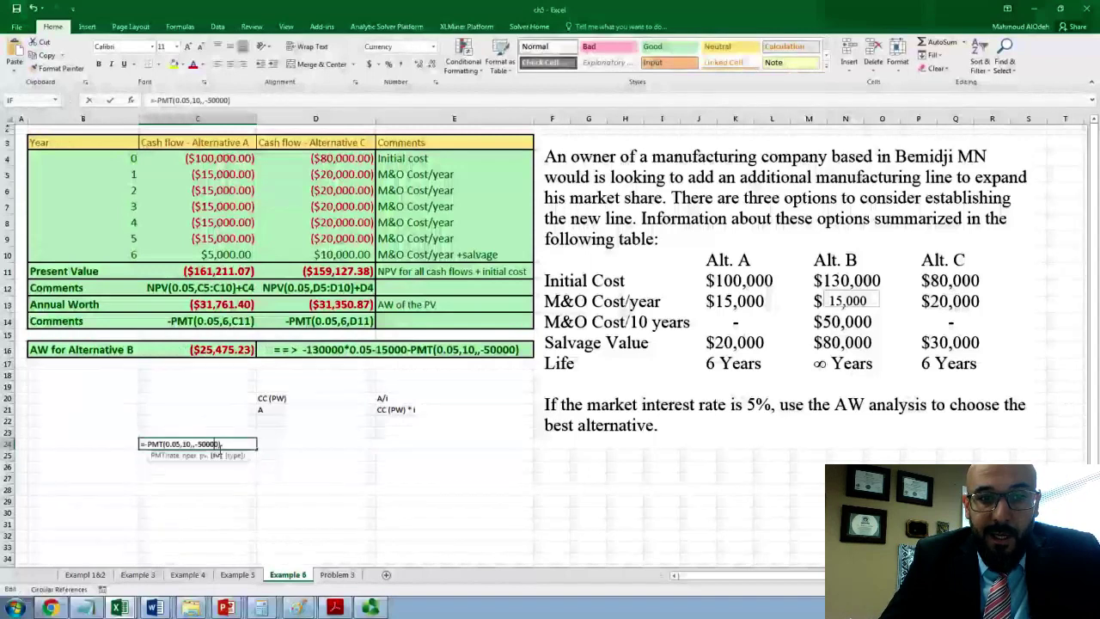
click(194, 446)
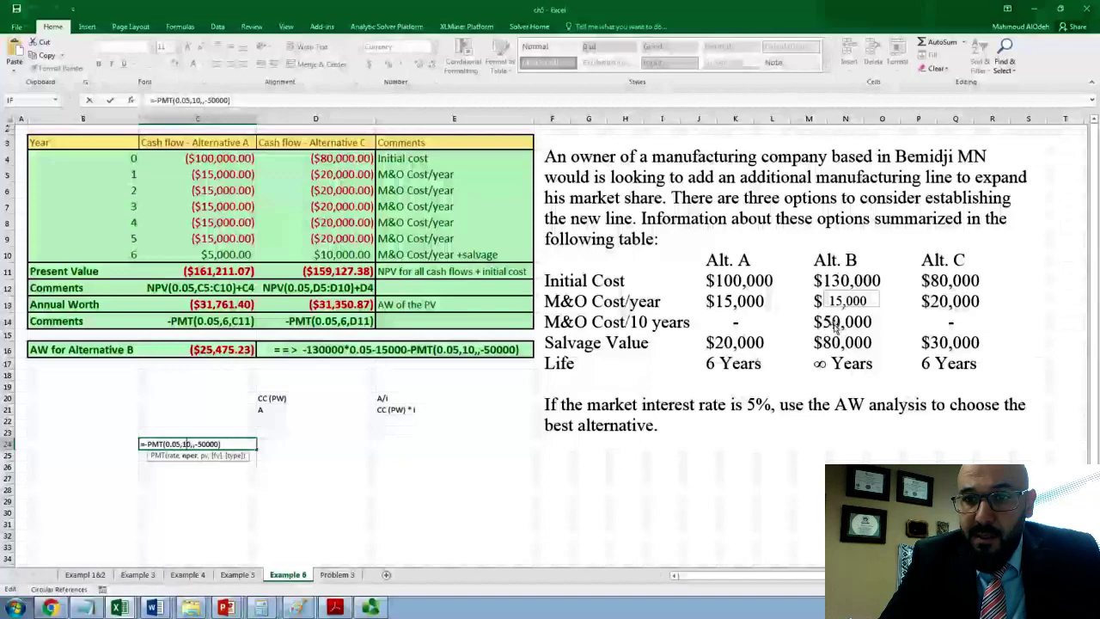
click(216, 445)
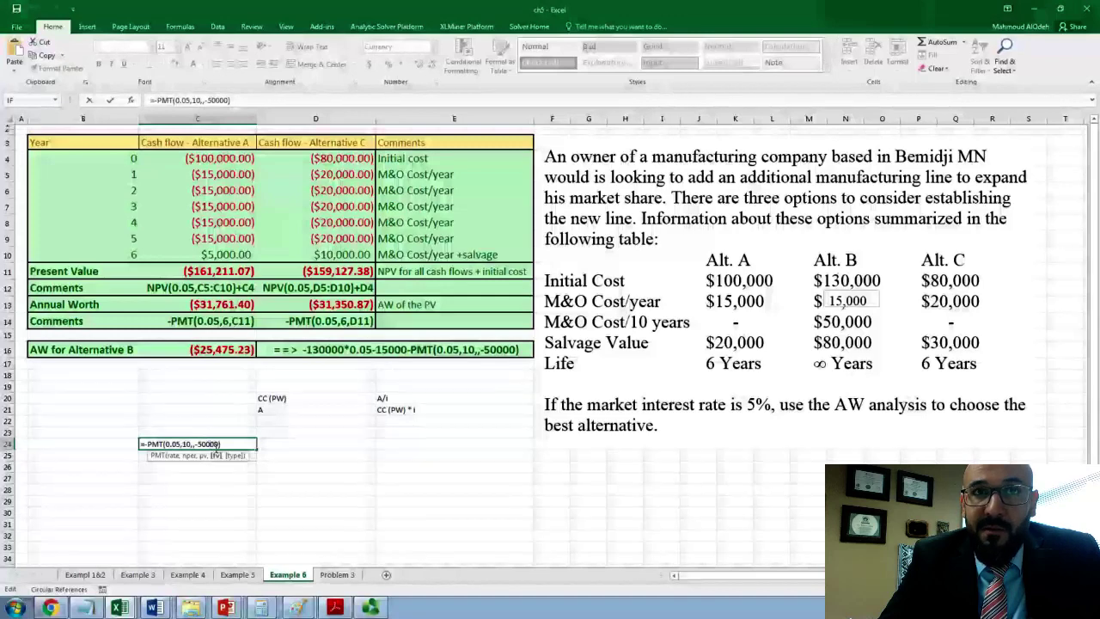
key(Return)
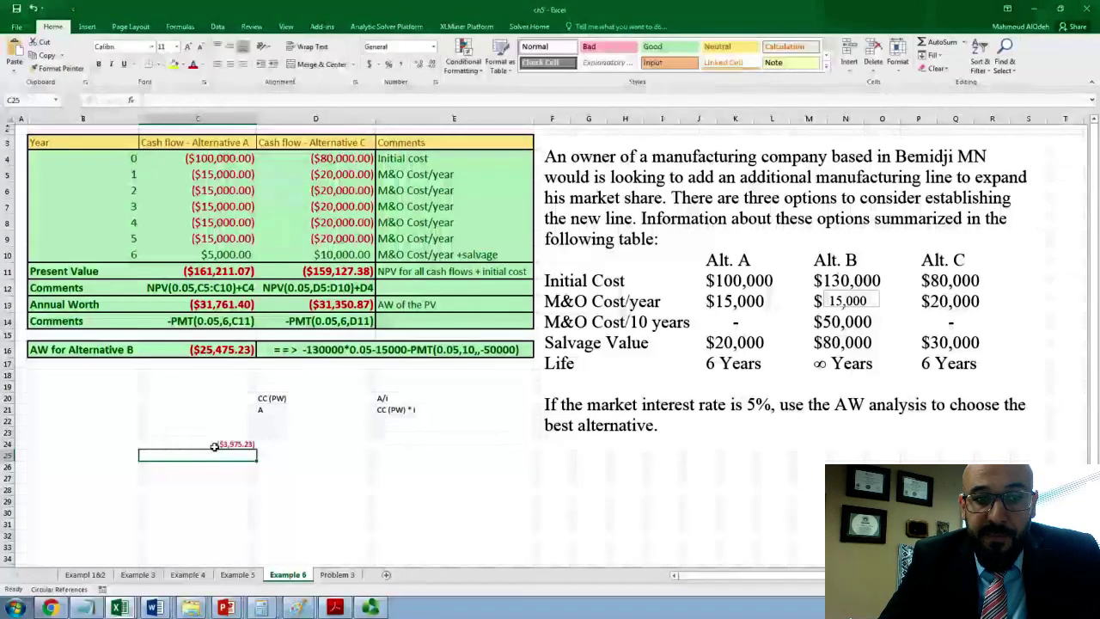
click(225, 445)
key(Delete)
double_click(219, 349)
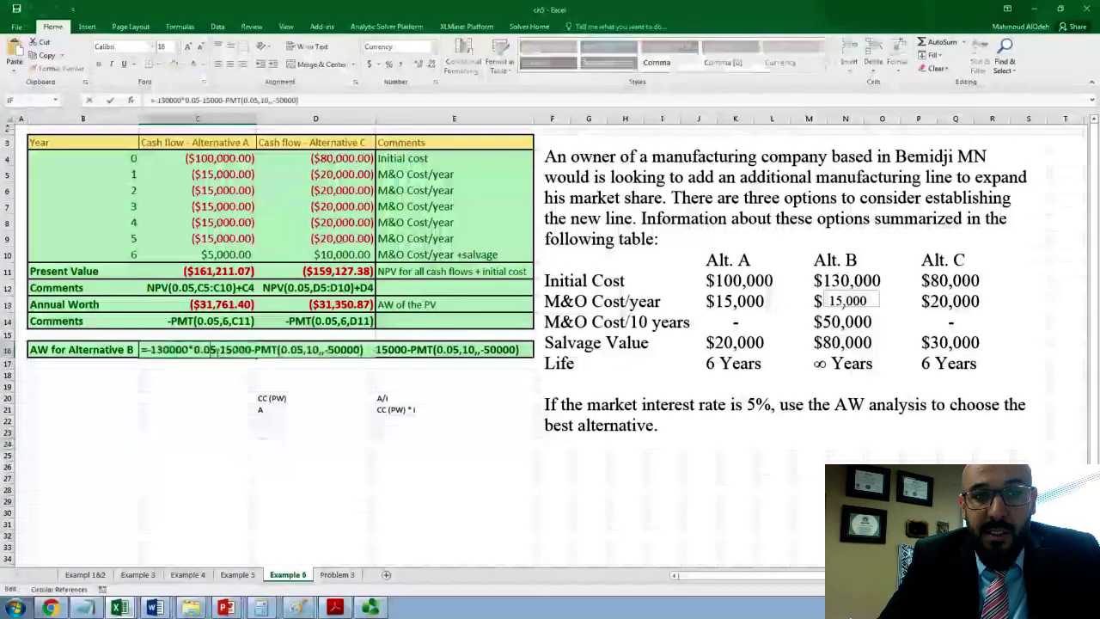
key(Return)
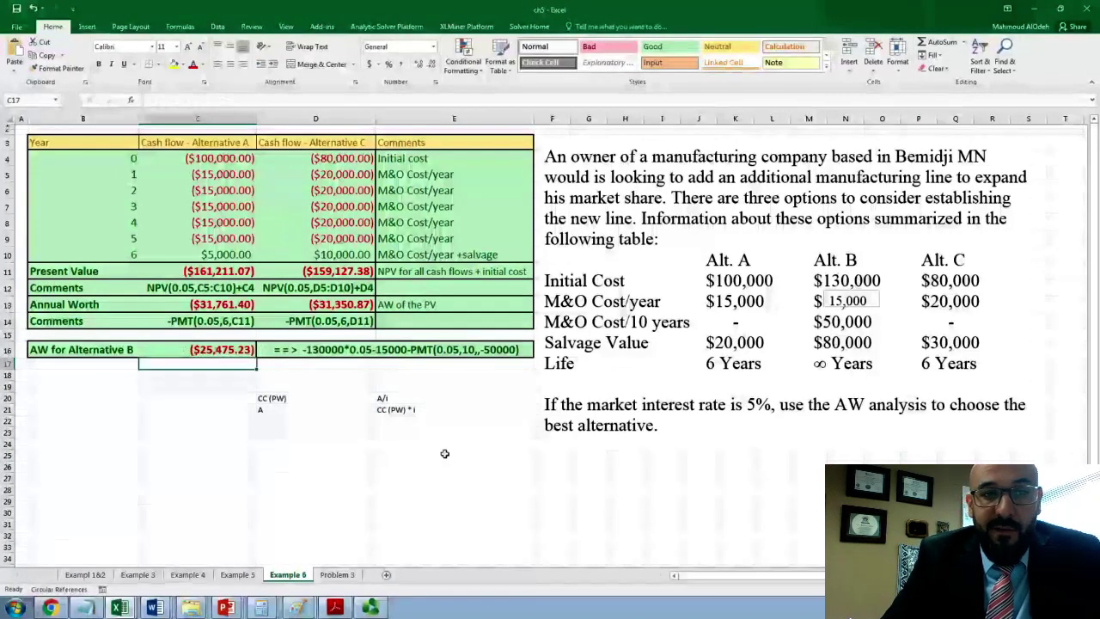